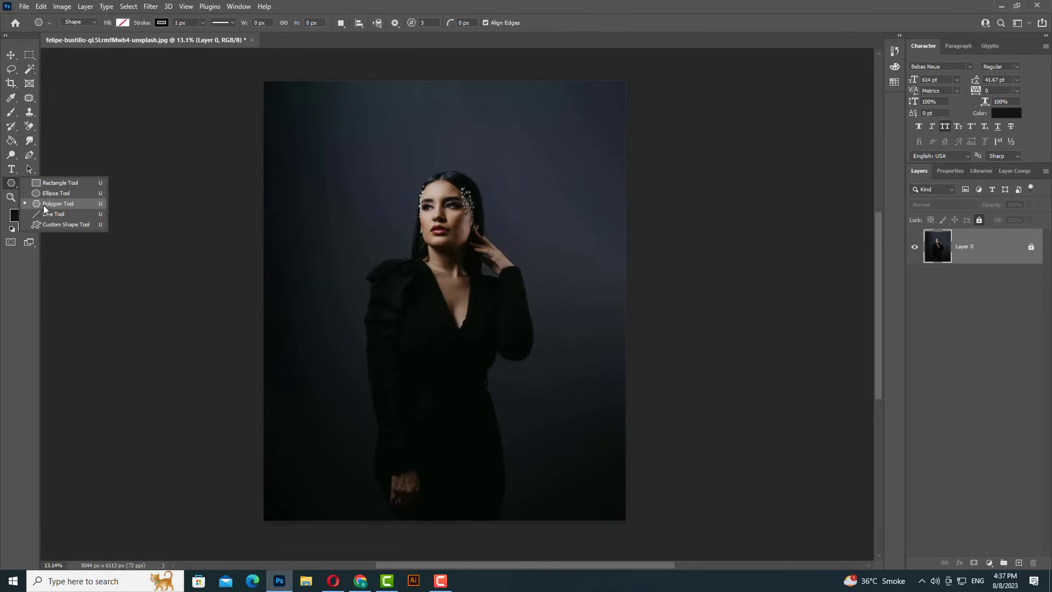
Step: Draw a three-sided polygon about 3161 px wide and 2737 px high over the photo's upper part, with a white 50 px stroke
left_click(43, 204)
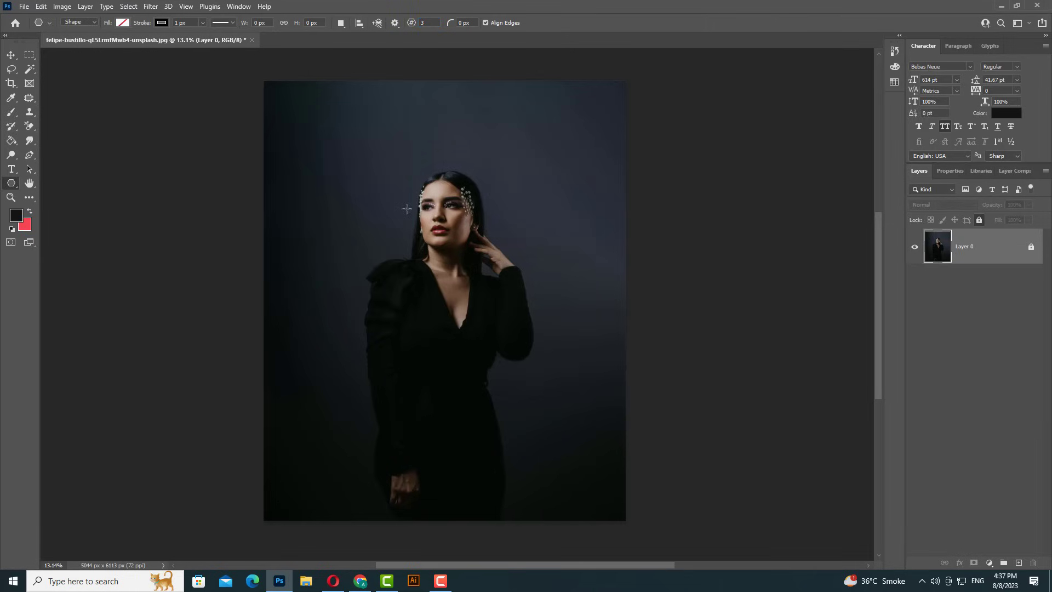
left_click_drag(393, 203, 646, 344)
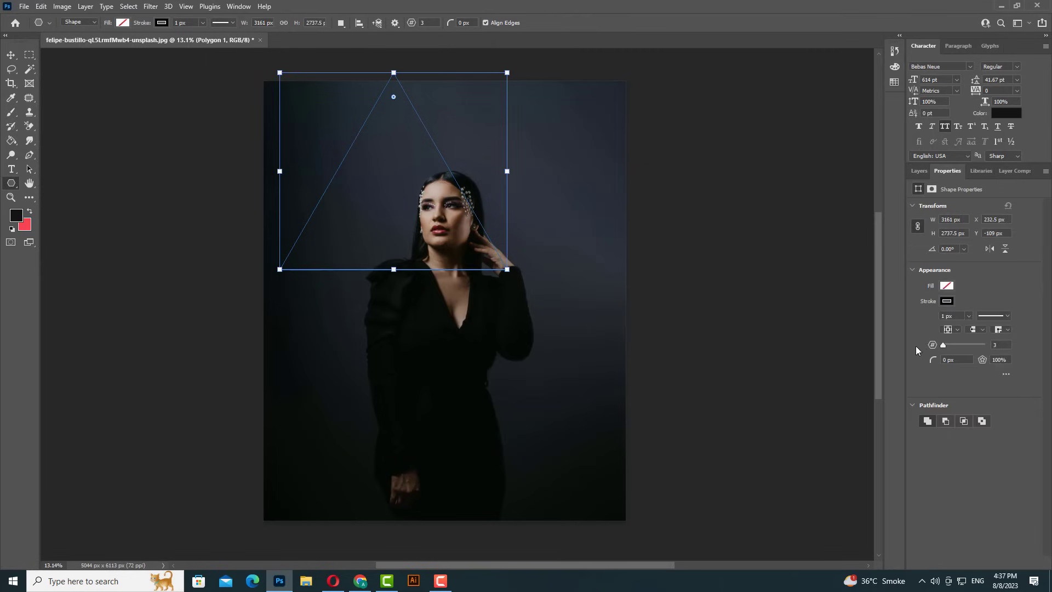
left_click(947, 302)
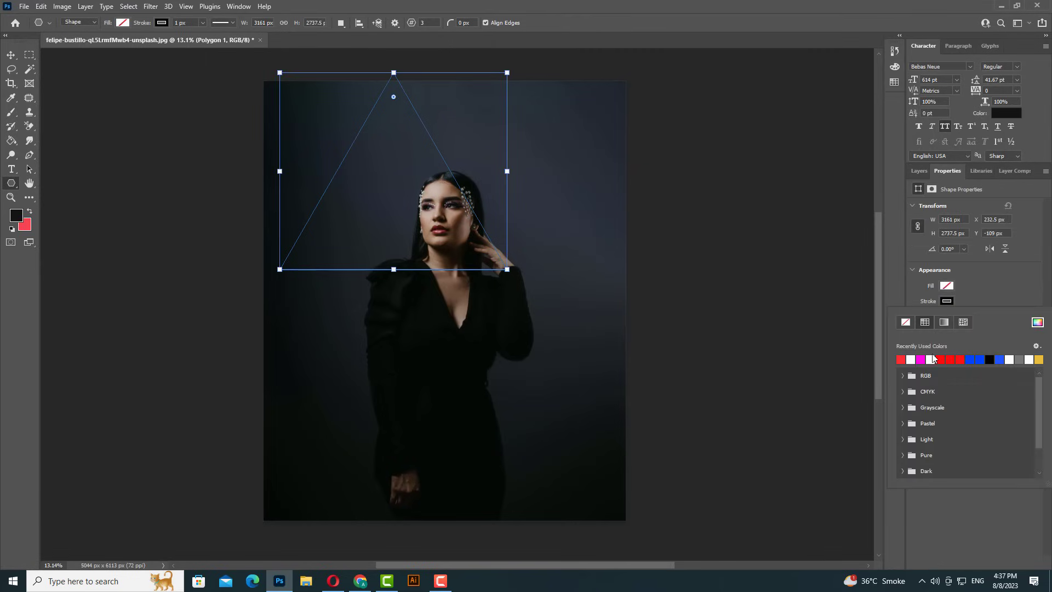
left_click(931, 359)
left_click(977, 283)
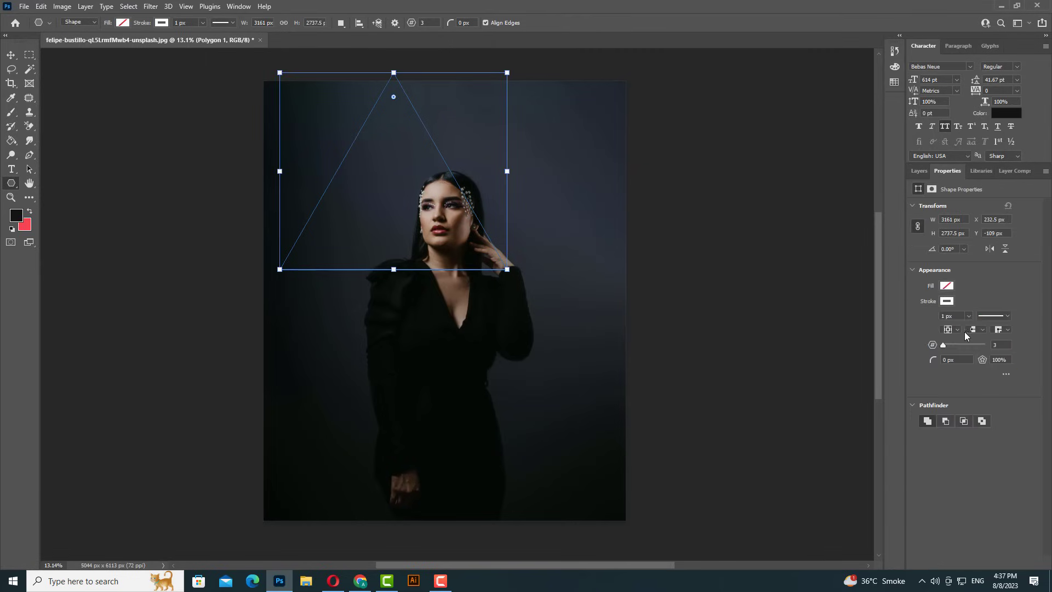
left_click_drag(958, 316, 925, 317)
type("50")
key("Return")
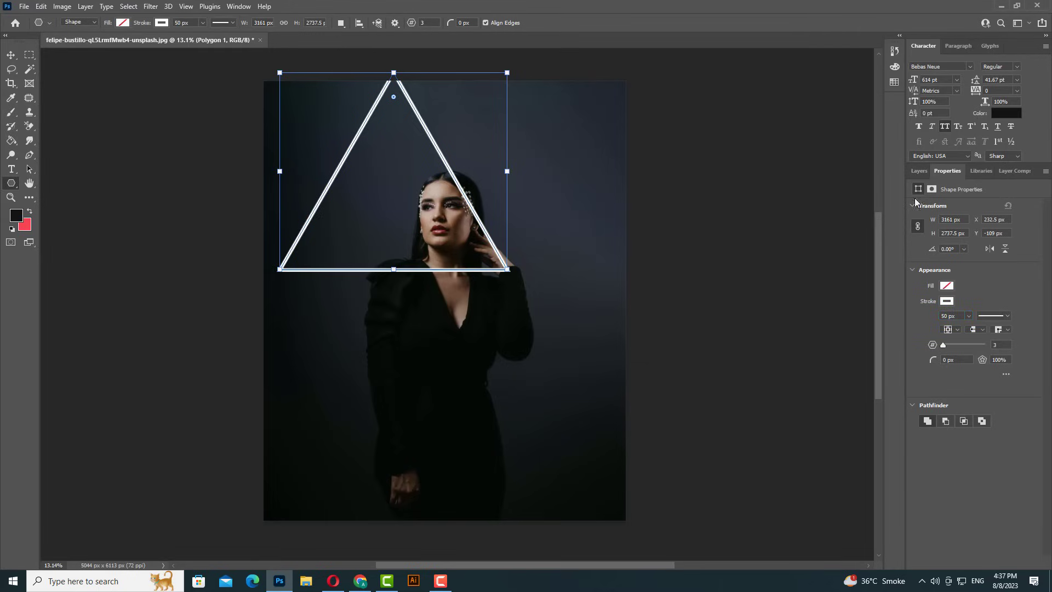
Step: Move the triangle down over the woman's head and torso, centered across the photo, with transform controls shown
left_click(918, 171)
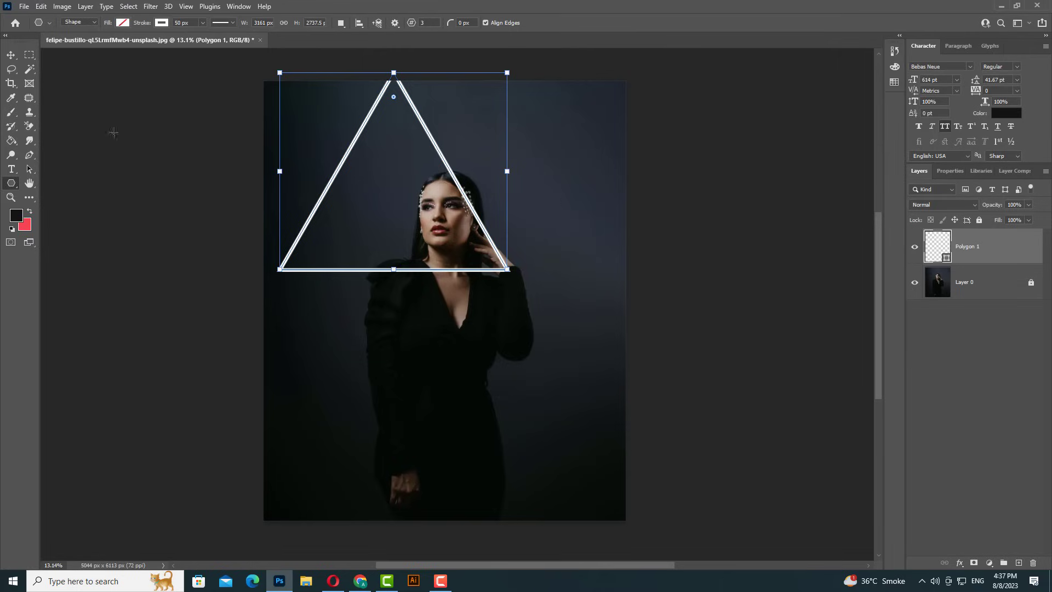
left_click(11, 55)
left_click_drag(413, 152, 468, 239)
left_click(207, 25)
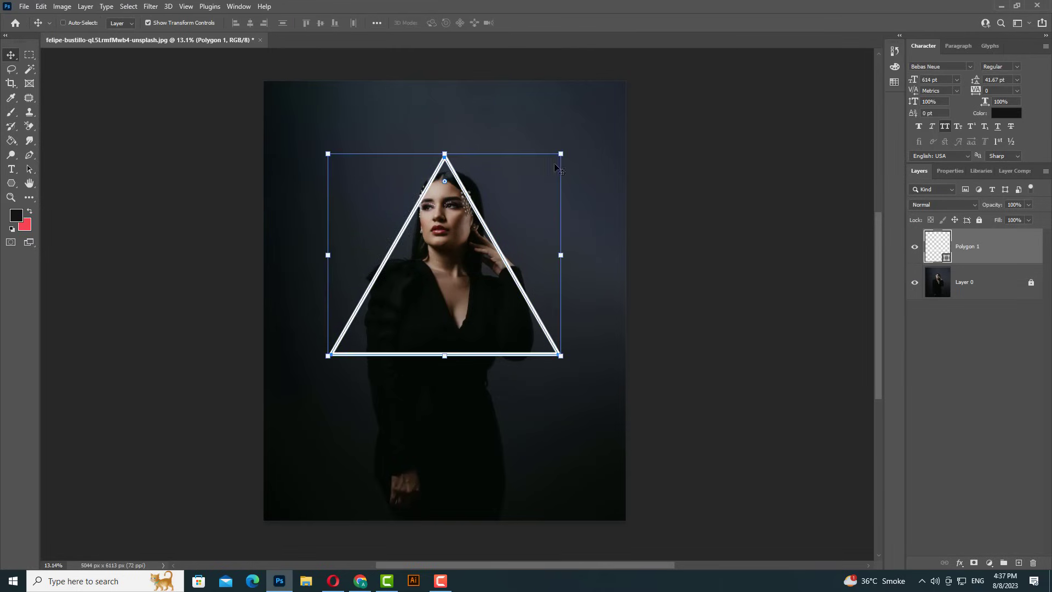
Step: Rotate the triangle to 105°, scale it to about 108%, and reposition it around the woman, hiding the transform controls when finished
left_click(560, 153)
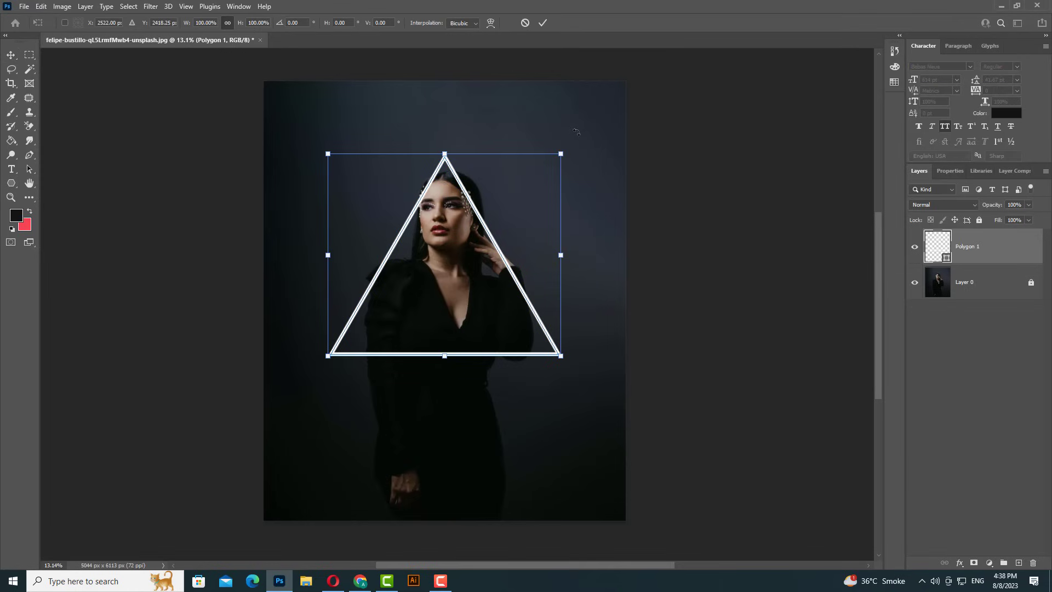
left_click_drag(587, 151, 579, 457)
left_click_drag(504, 247, 526, 285)
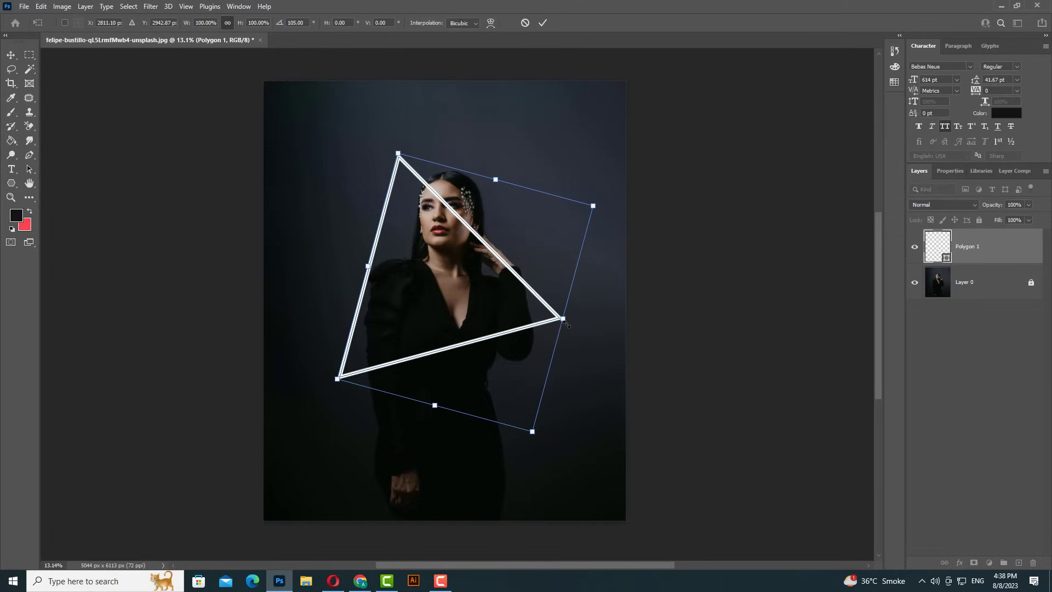
left_click_drag(564, 319, 576, 325)
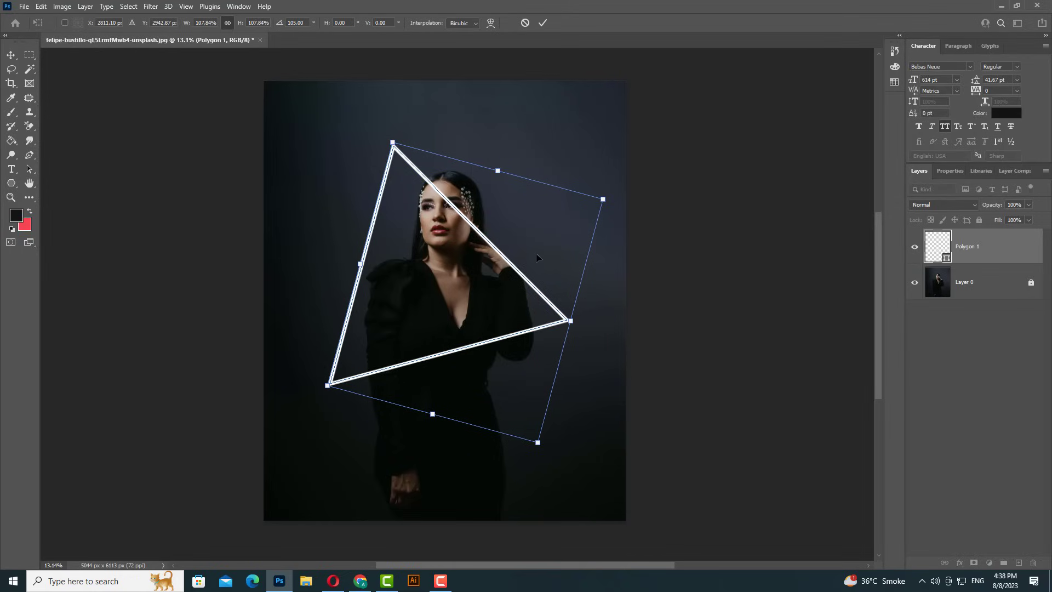
left_click_drag(537, 257, 538, 264)
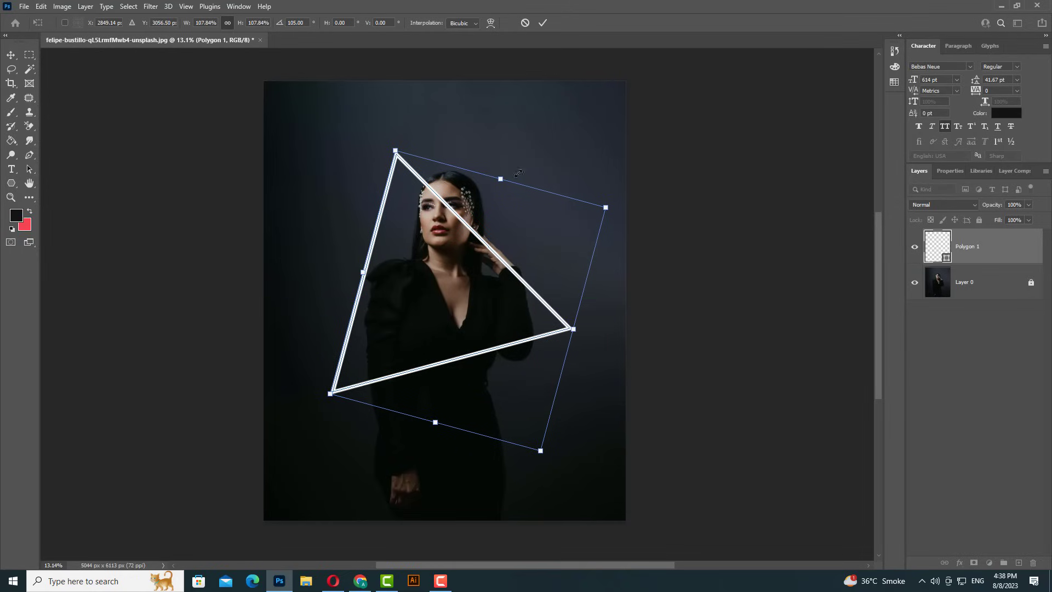
left_click(543, 22)
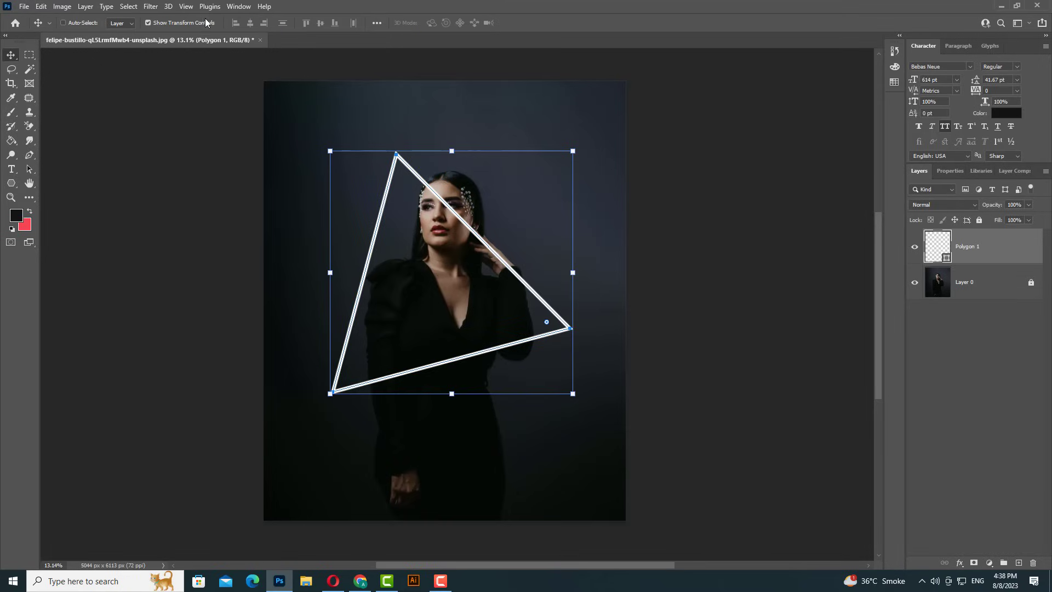
left_click(203, 23)
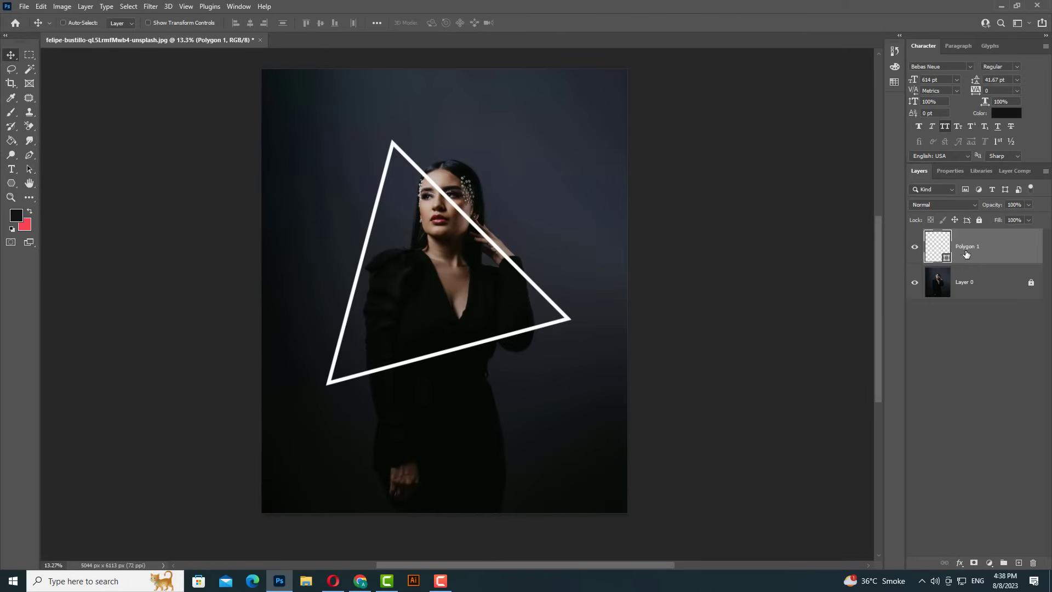
Step: Duplicate the Polygon 1 layer
right_click(962, 252)
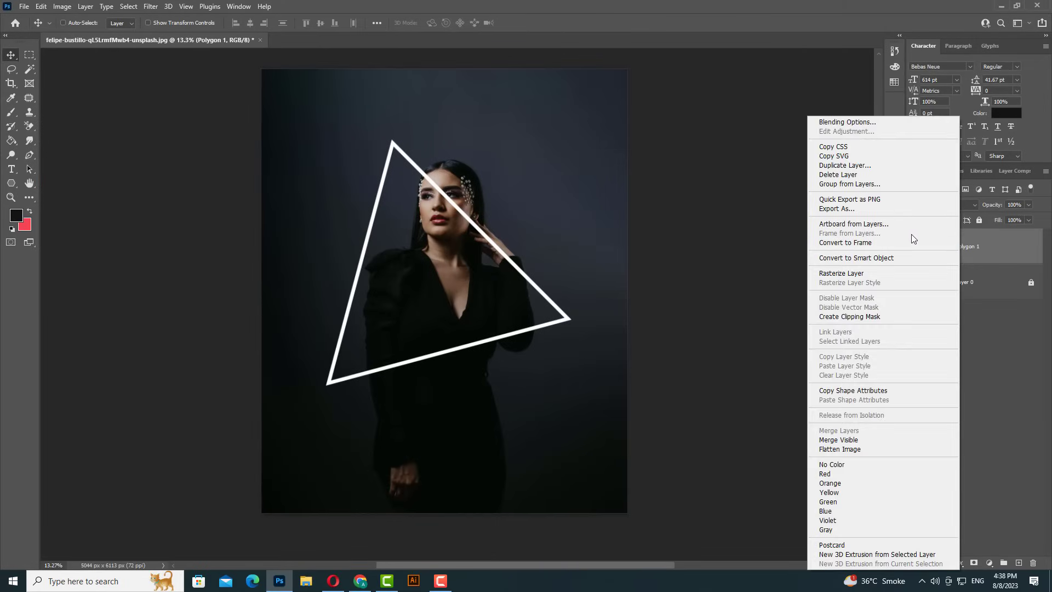
left_click(970, 252)
left_click_drag(972, 252, 1018, 566)
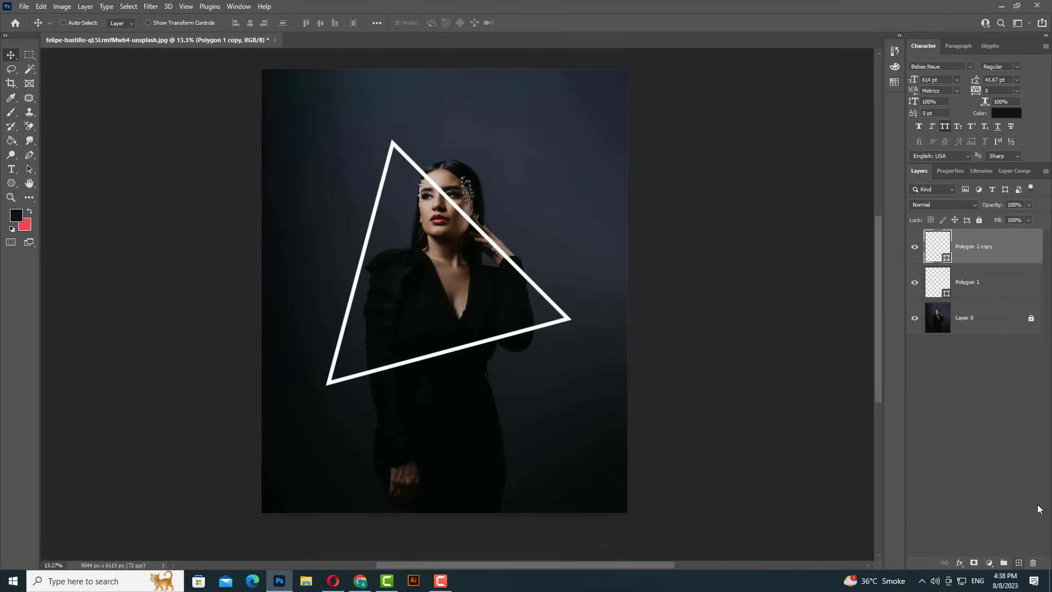
Step: Add a Color Overlay in magenta #ff09f1 to the Polygon 1 copy layer
right_click(966, 258)
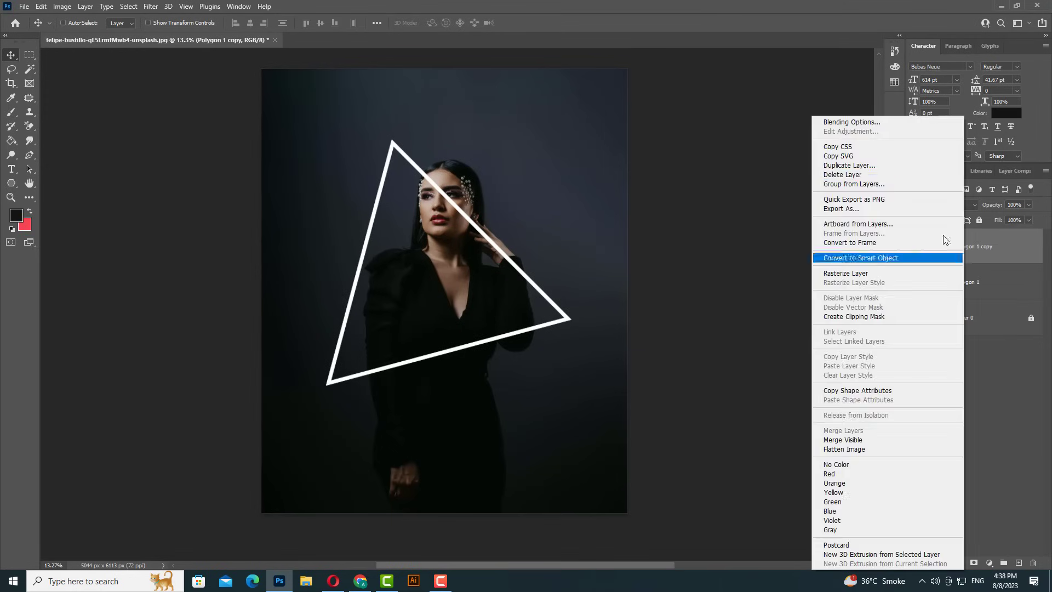
left_click(863, 121)
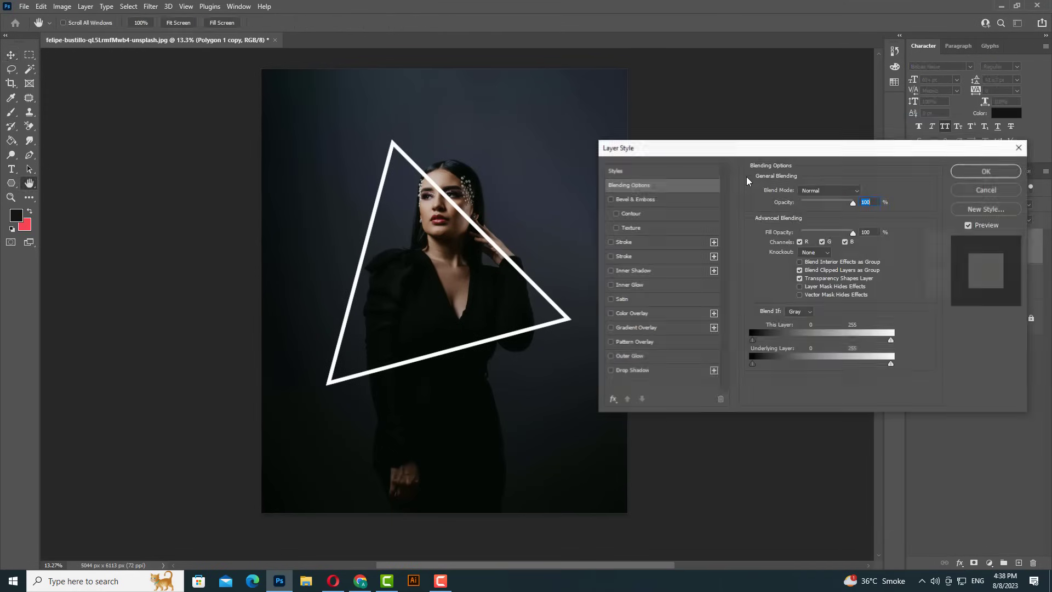
left_click(632, 314)
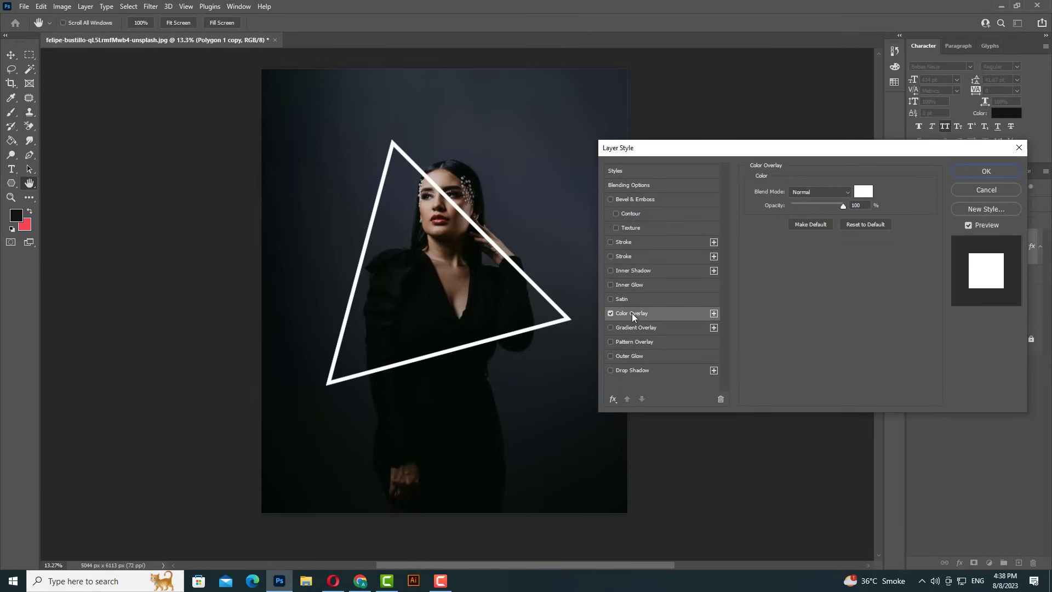
left_click(864, 191)
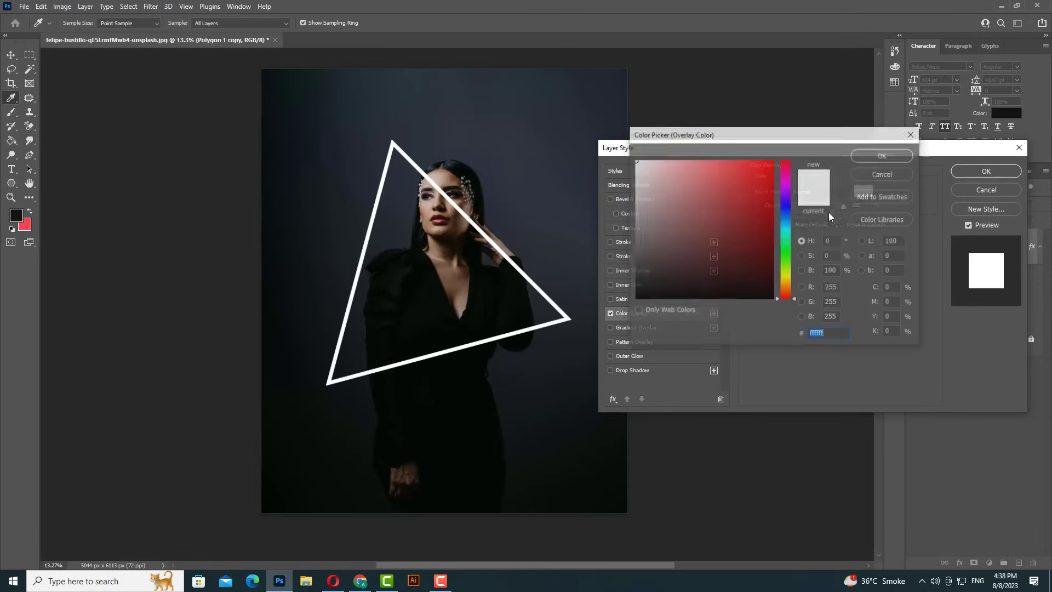
left_click(788, 189)
left_click_drag(787, 189, 769, 156)
left_click(769, 162)
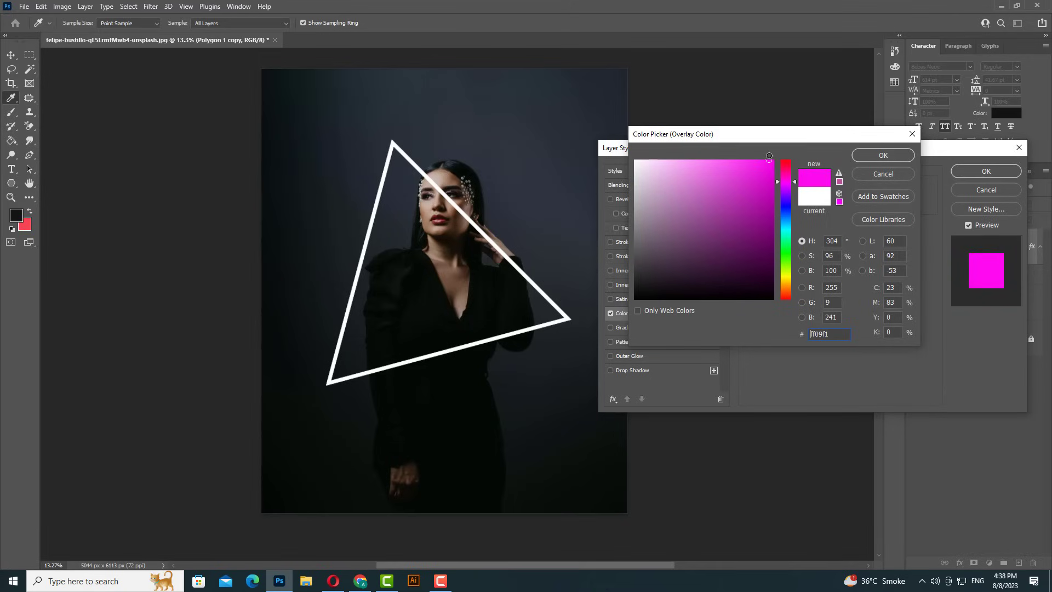
left_click(864, 156)
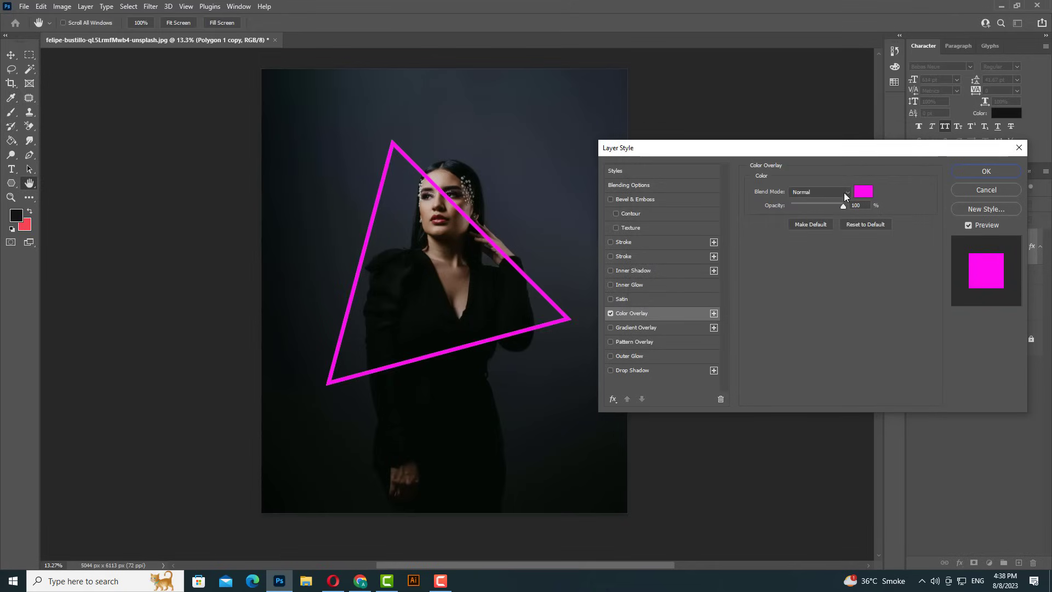
Step: Enable an Inner Glow on the triangle copy and set its glow color to white
left_click(633, 284)
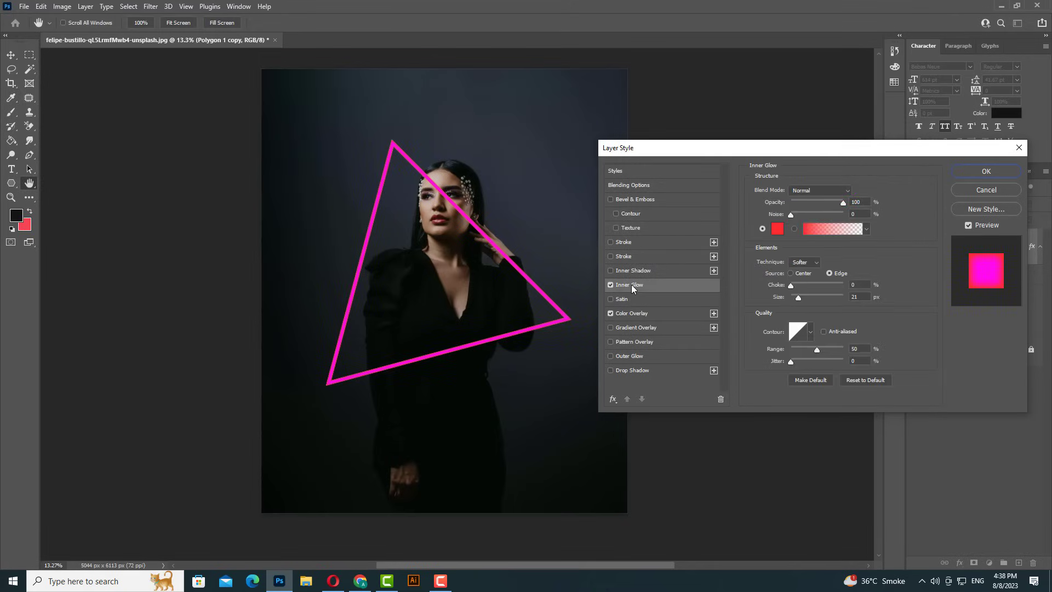
left_click(777, 228)
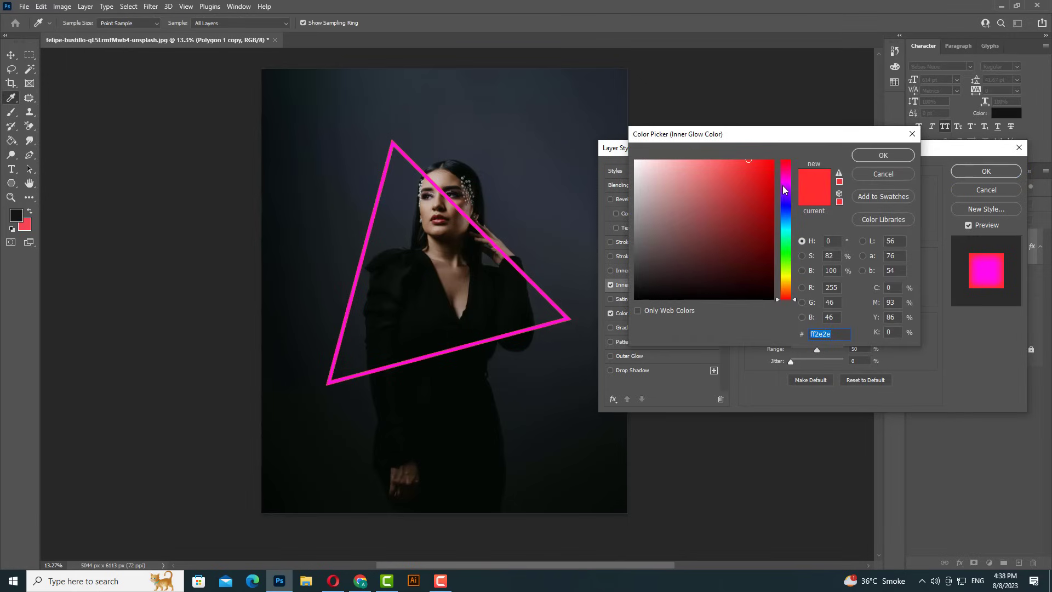
left_click(786, 185)
left_click_drag(786, 188, 788, 187)
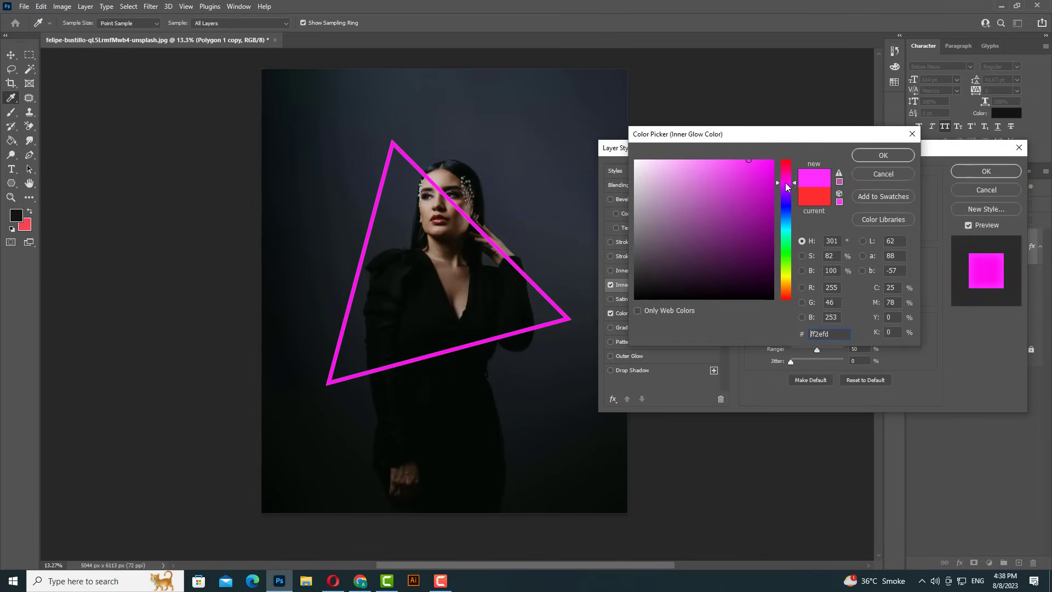
left_click(765, 155)
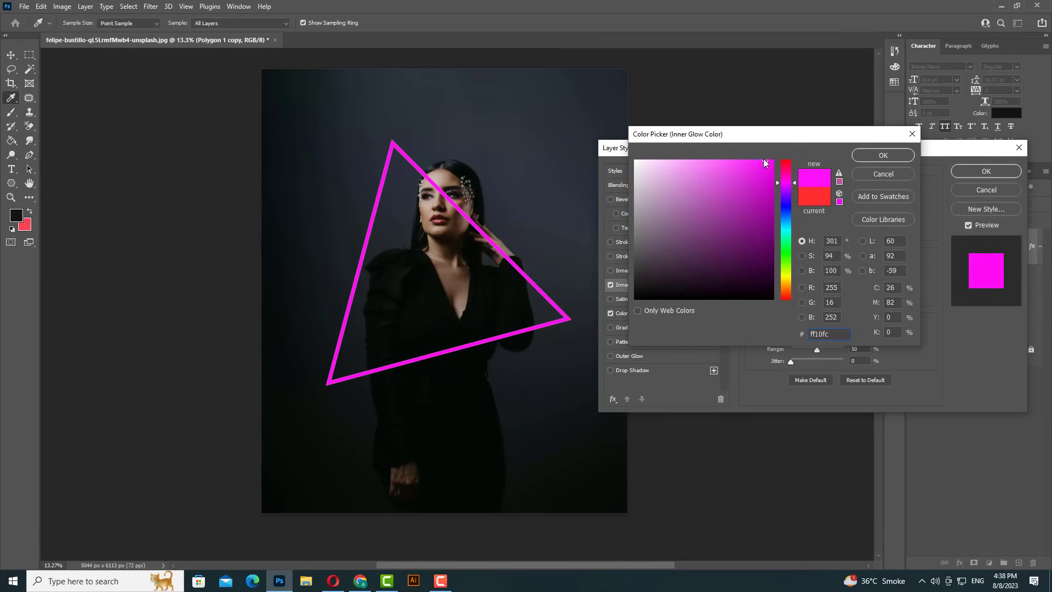
left_click_drag(765, 159, 619, 128)
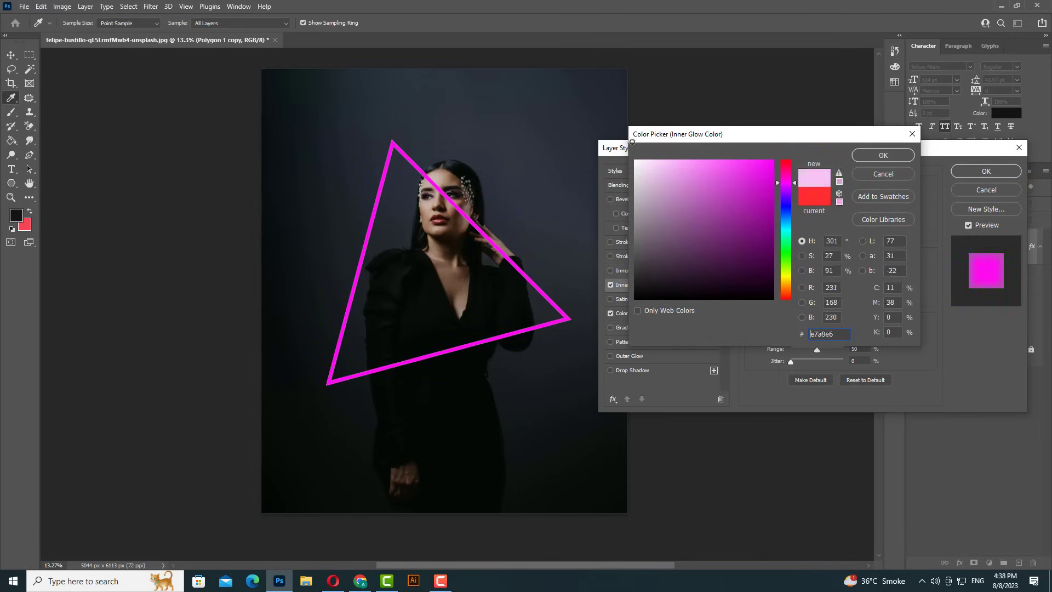
left_click(881, 155)
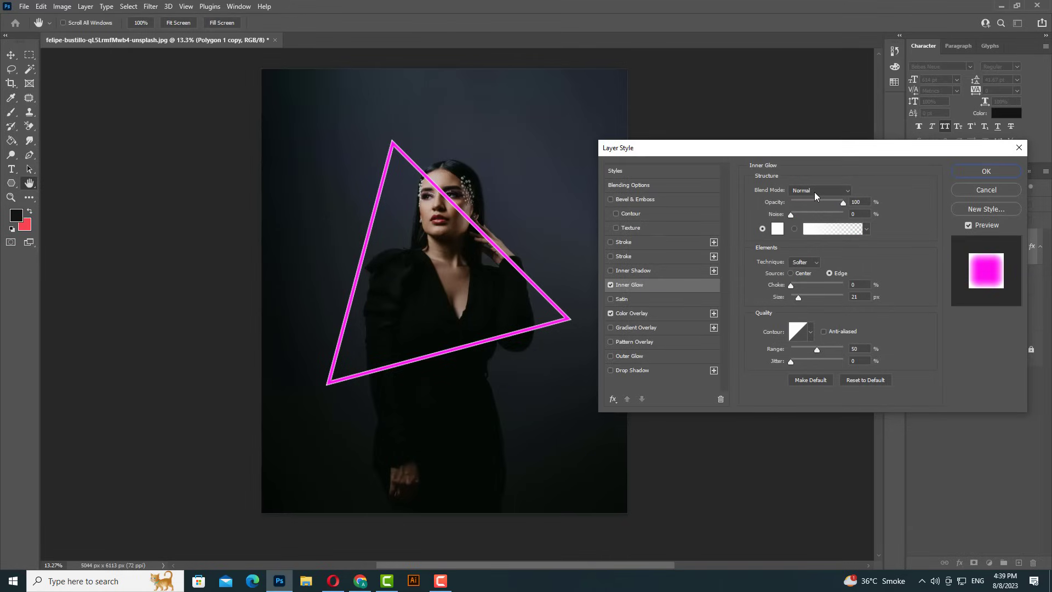
Step: Set the Inner Glow source to Center, with a half-round contour and a size of about 35 px
left_click(791, 274)
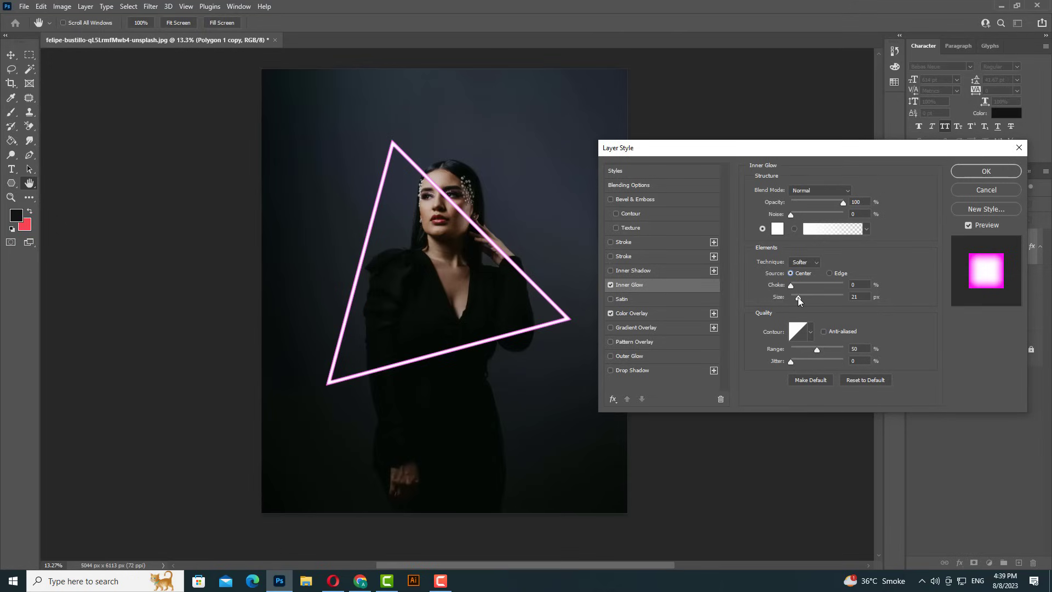
left_click_drag(798, 297, 798, 298)
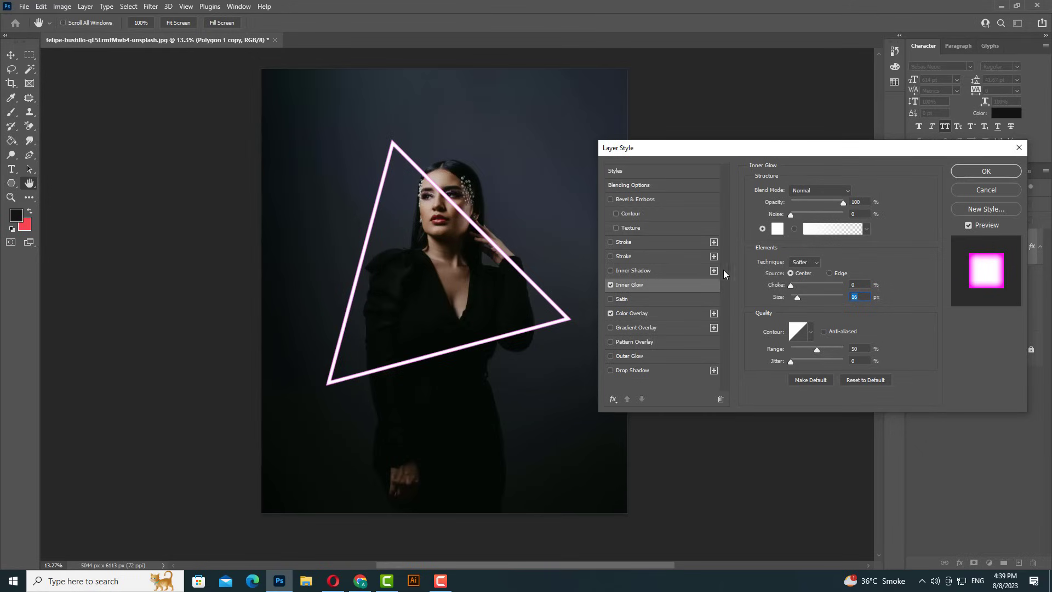
left_click(802, 334)
left_click(744, 375)
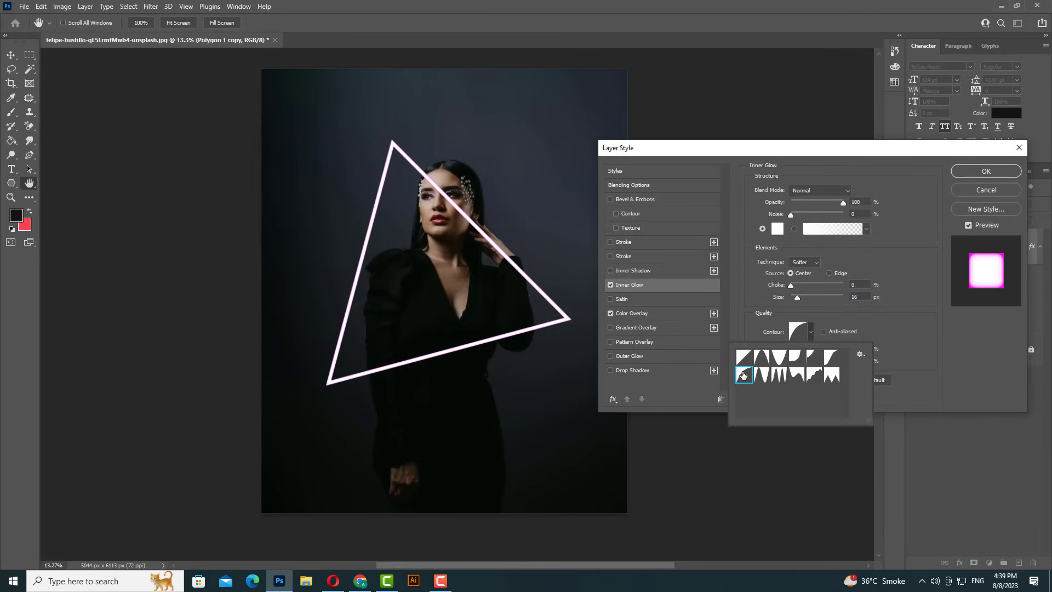
left_click(800, 296)
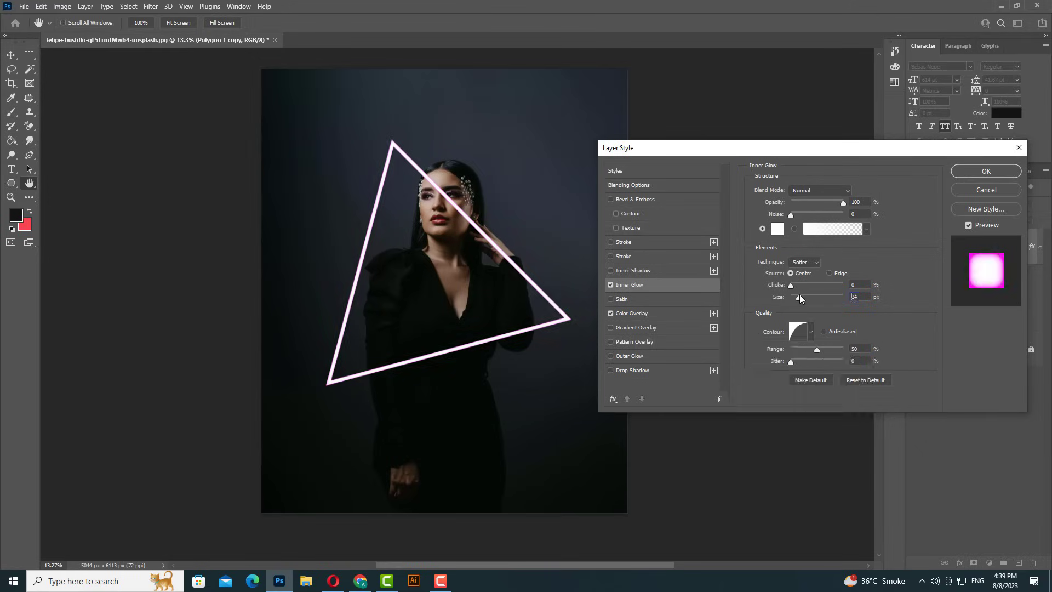
left_click_drag(800, 295, 801, 294)
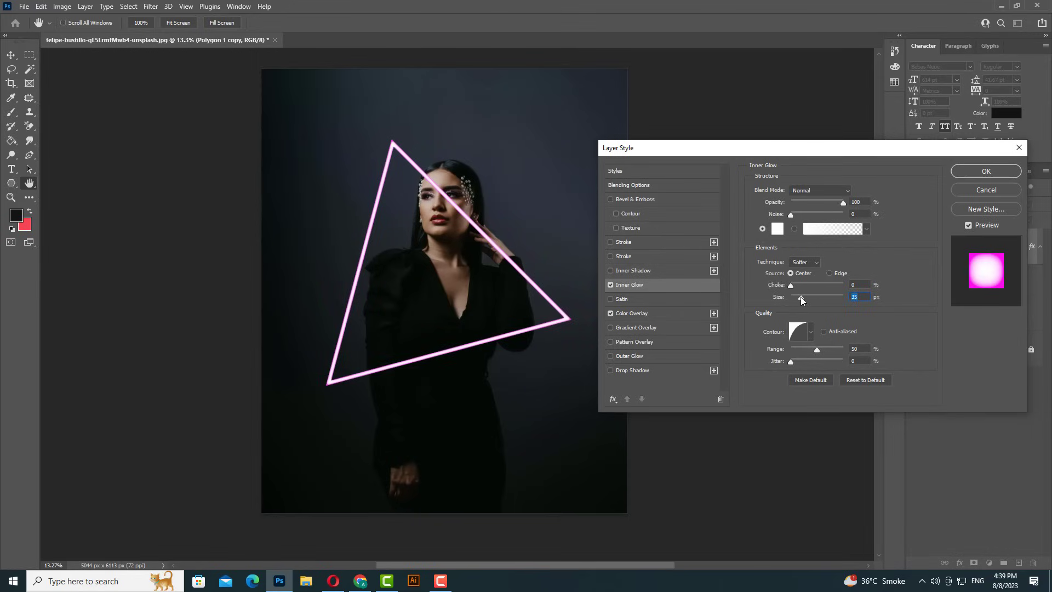
left_click(801, 297)
Step: Enable an Outer Glow on the triangle copy with the Linear Dodge (Add) blend mode
left_click(639, 355)
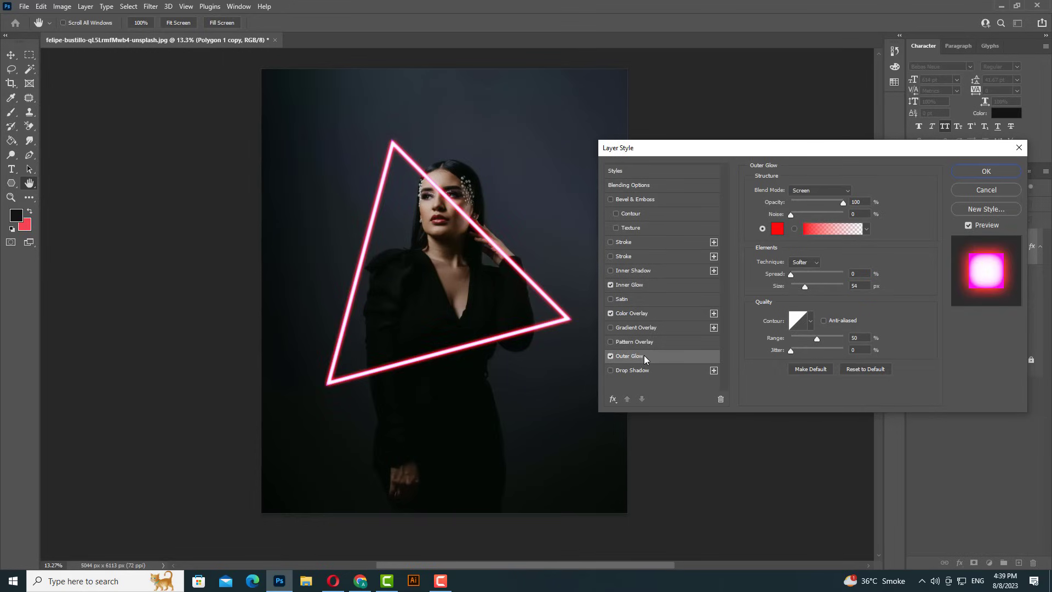
left_click(810, 190)
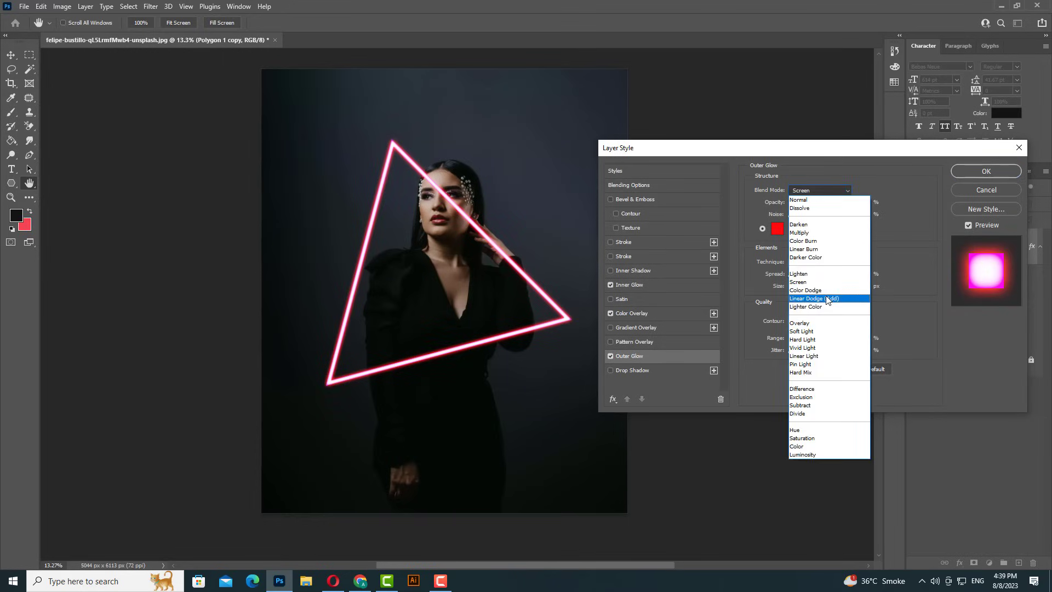
left_click(827, 299)
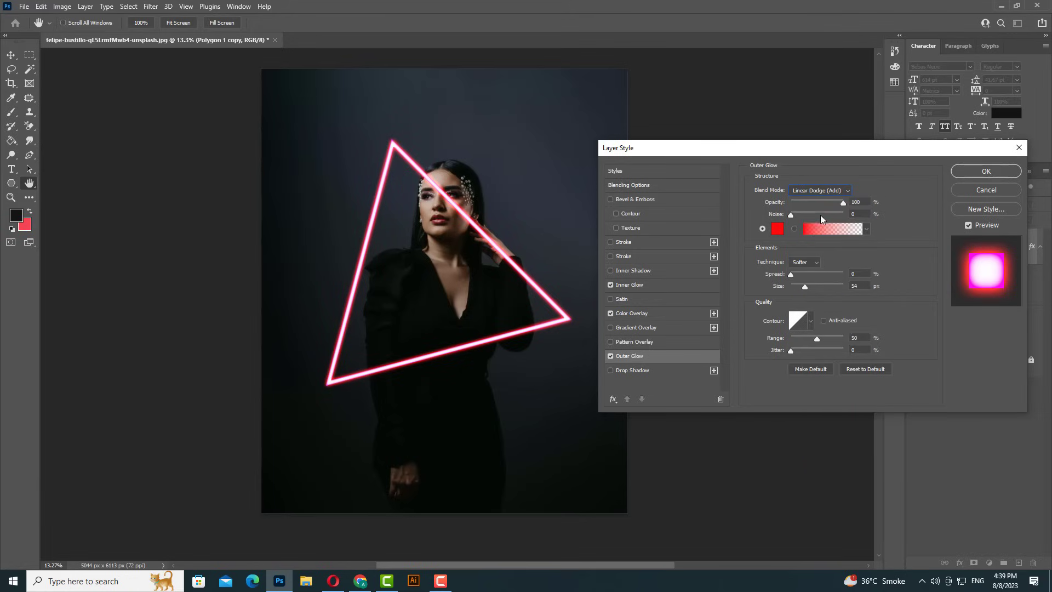
Step: Set the Outer Glow color to magenta #fc0bff and its size to about 70 px
left_click(777, 228)
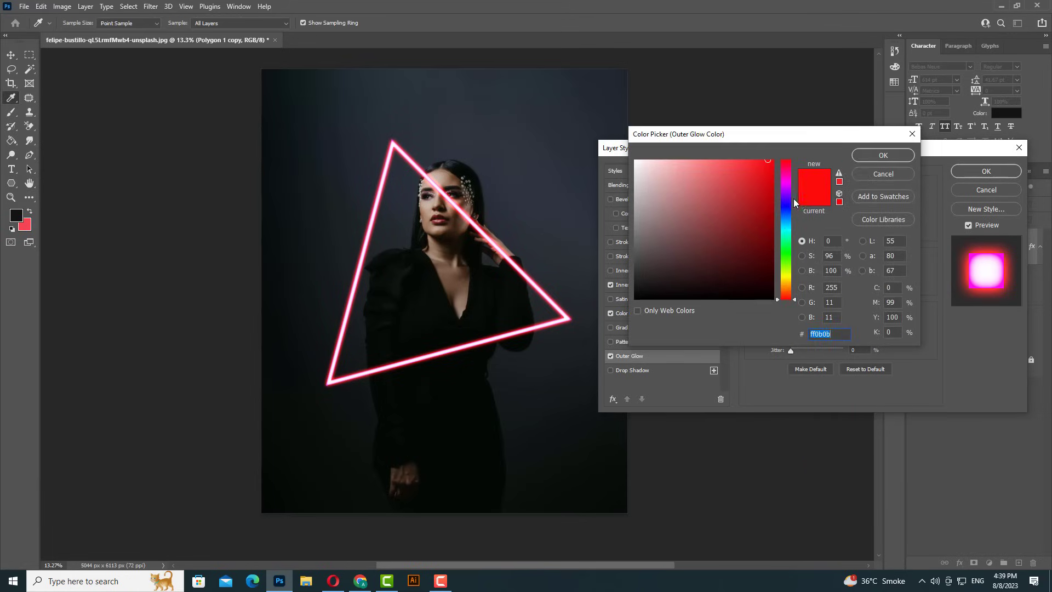
left_click(788, 185)
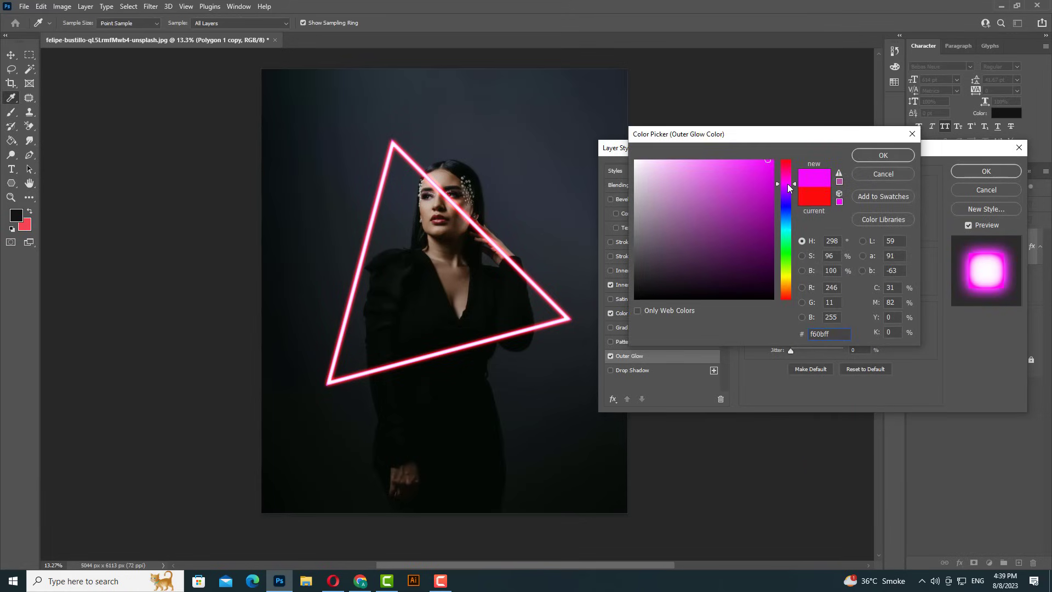
left_click_drag(788, 185, 788, 184)
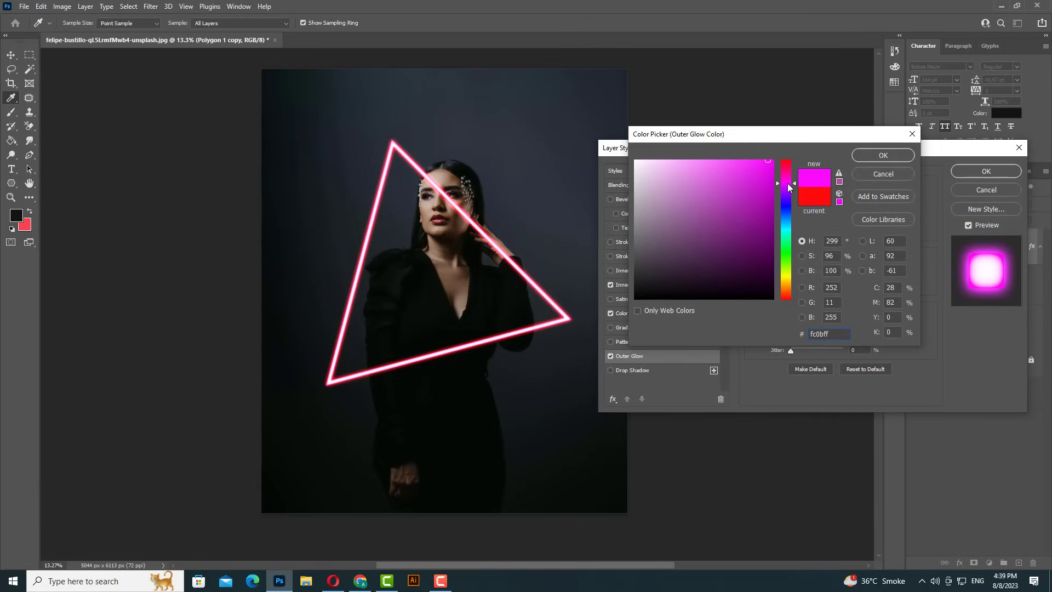
left_click(861, 154)
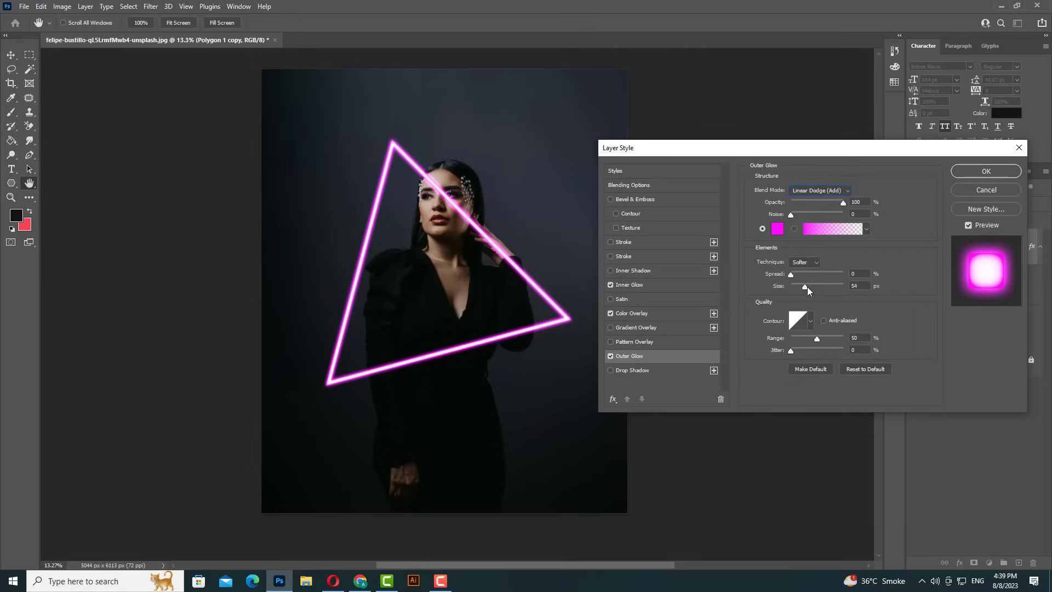
left_click_drag(807, 287, 807, 287)
left_click(809, 287)
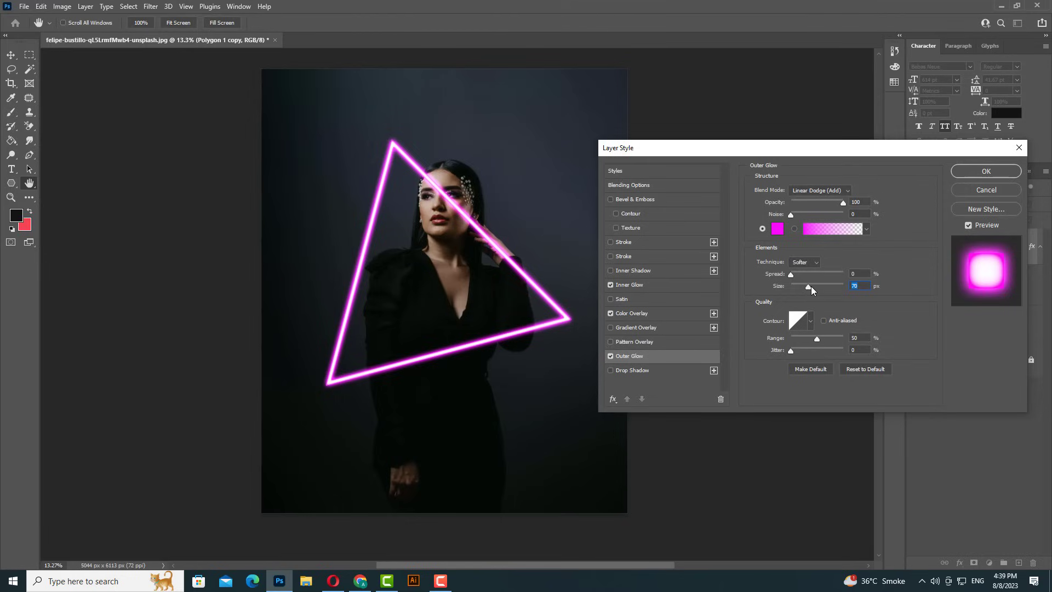
left_click_drag(810, 285, 811, 285)
Step: Enable a Drop Shadow on the triangle copy with the Linear Dodge (Add) blend mode and a size of 250 px
left_click(629, 371)
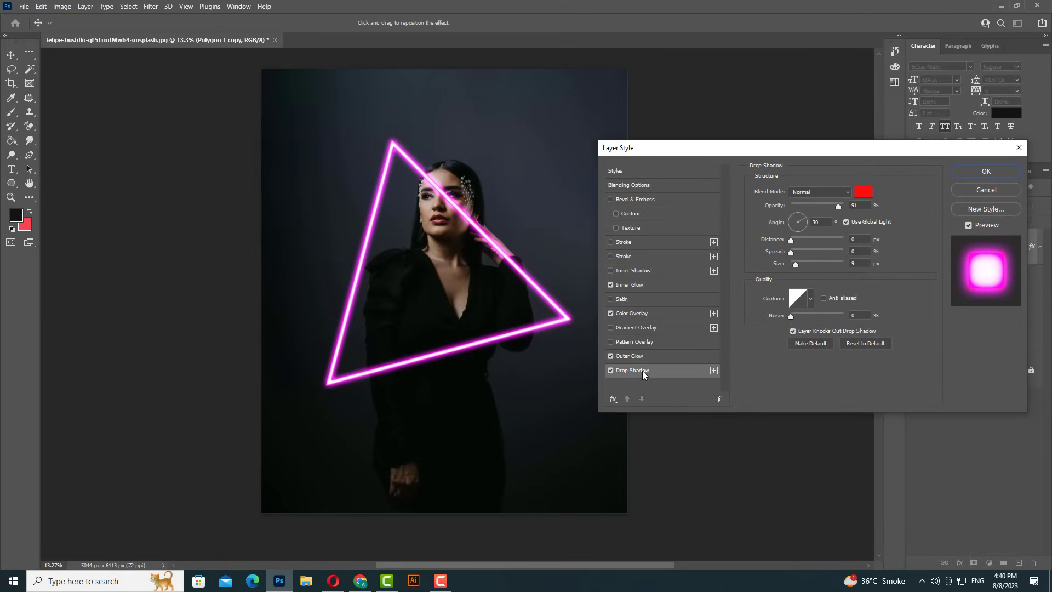
left_click(816, 191)
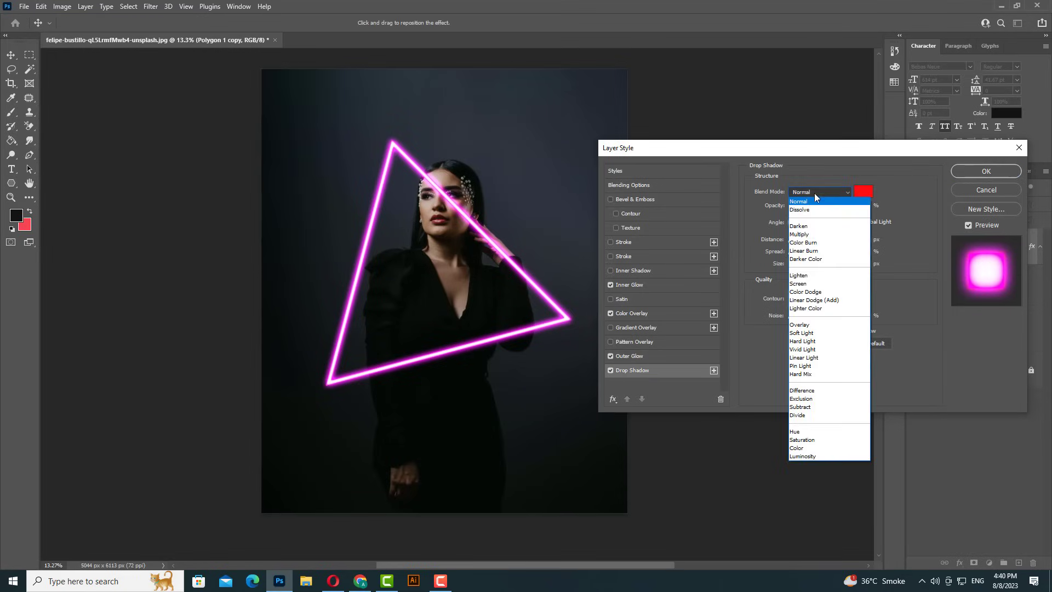
left_click(829, 301)
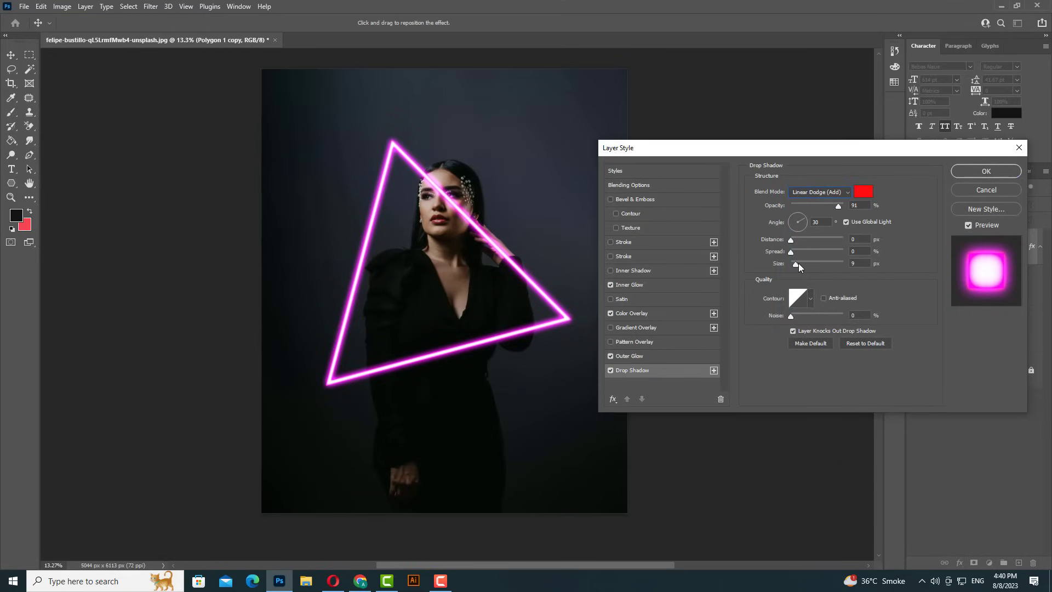
left_click_drag(799, 264, 819, 265)
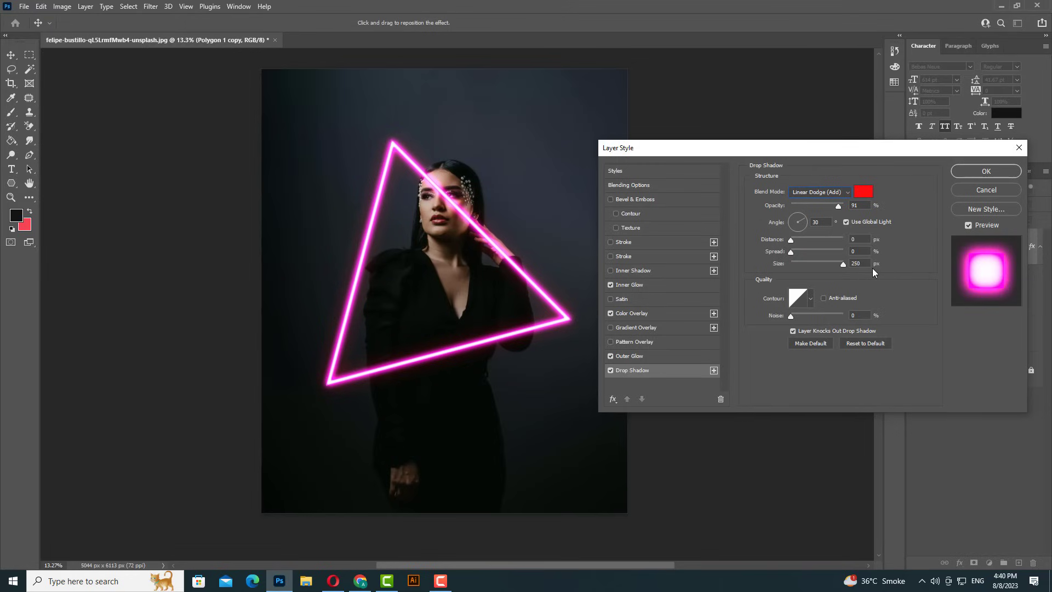
Step: Set the Drop Shadow color to magenta #f10eff, reduce the shadow size, and apply the layer styles
left_click(864, 192)
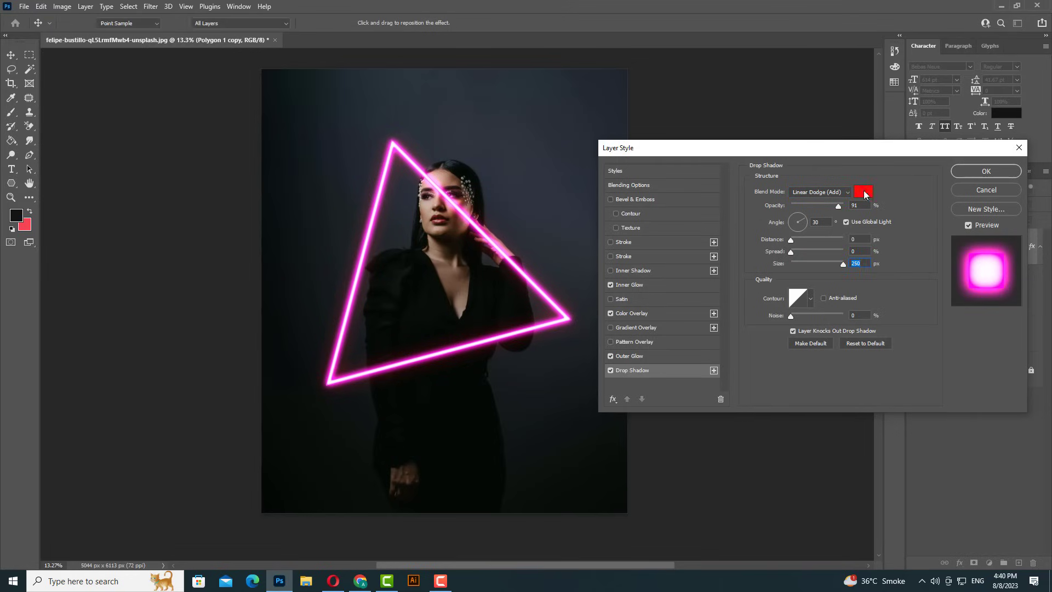
left_click(787, 189)
left_click_drag(788, 190, 788, 184)
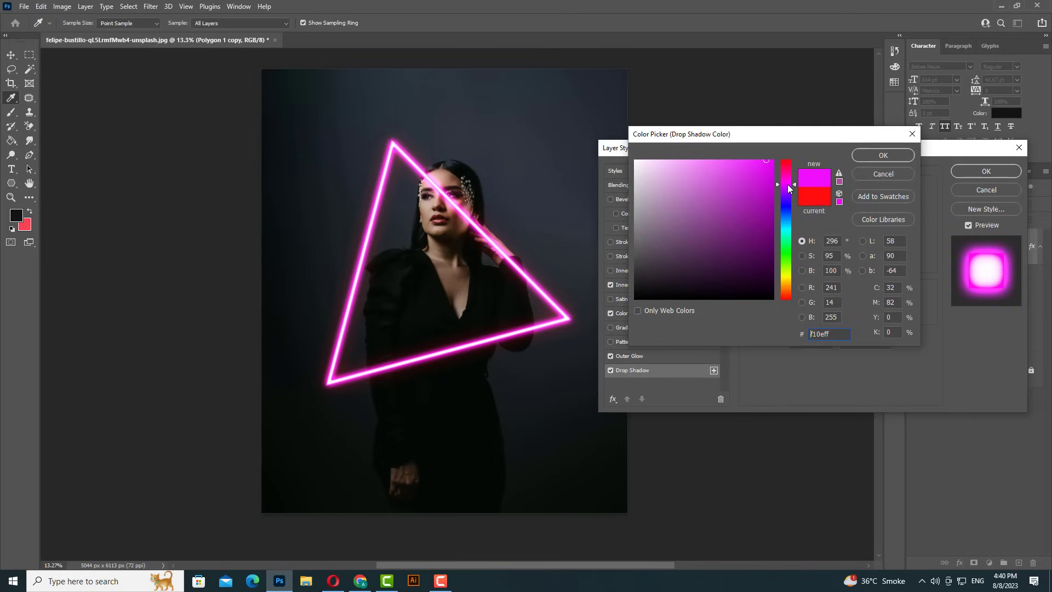
left_click(882, 155)
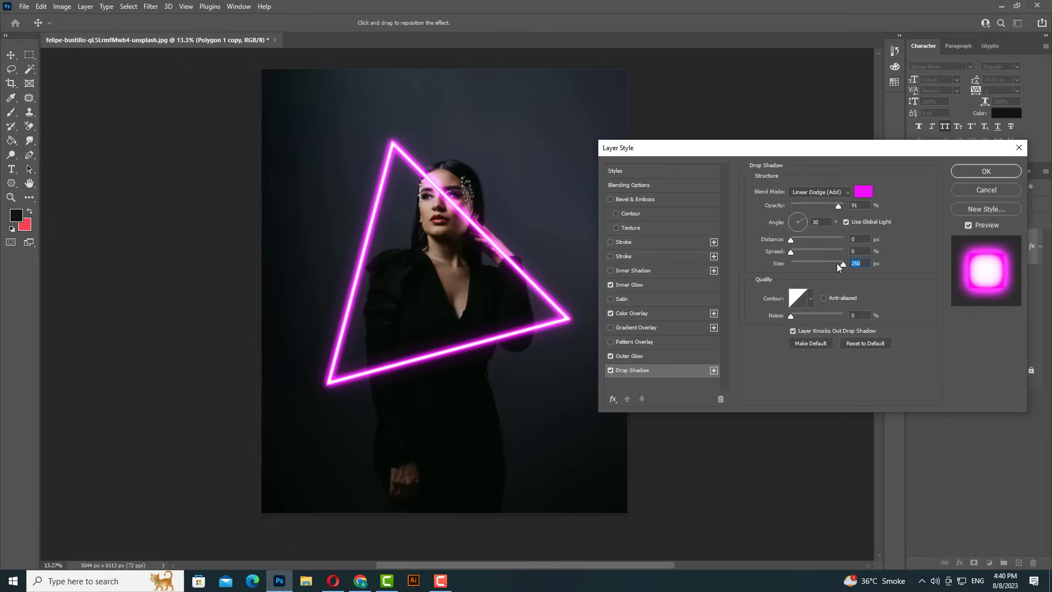
mouse_move(837, 265)
left_mouse_down()
mouse_move(807, 264)
mouse_move(824, 264)
left_mouse_up()
left_click(973, 172)
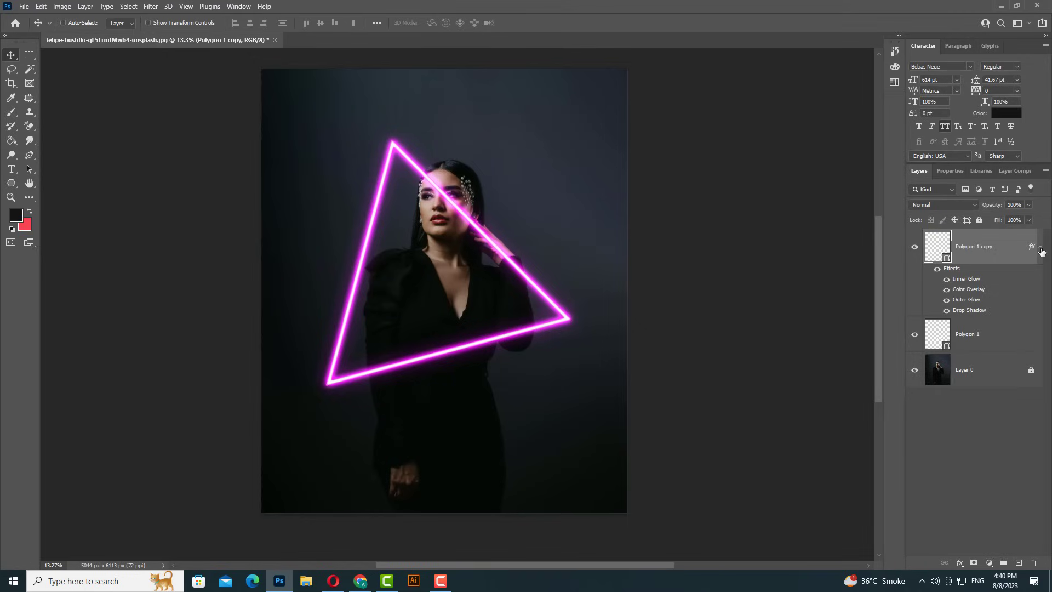
Step: Hide the Polygon 1 copy layer and add a magenta Color Overlay to the Polygon 1 layer
left_click(1040, 248)
left_click(915, 247)
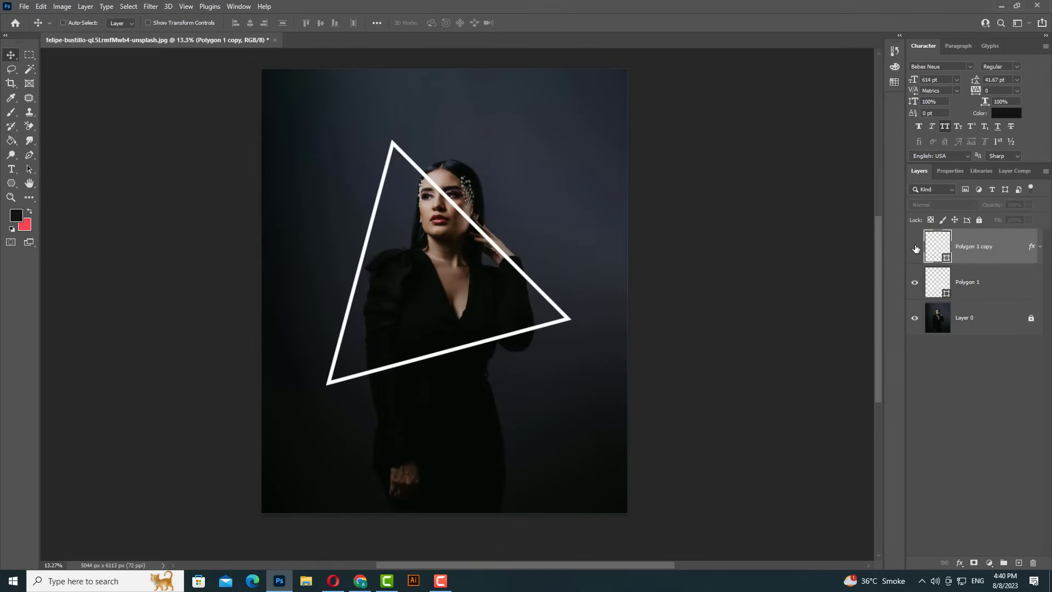
left_click(981, 293)
double_click(979, 296)
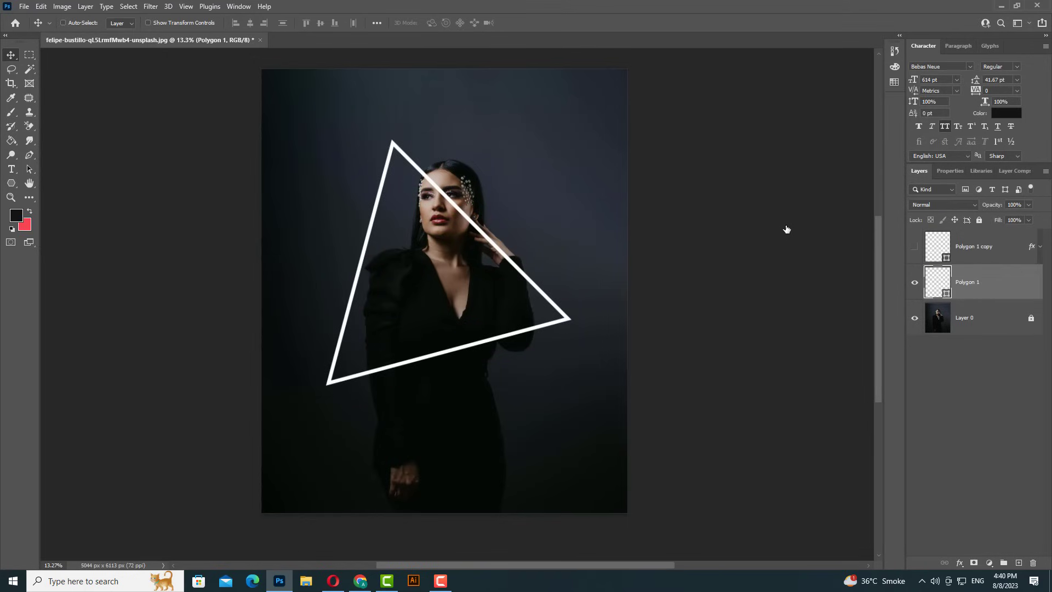
left_click(633, 315)
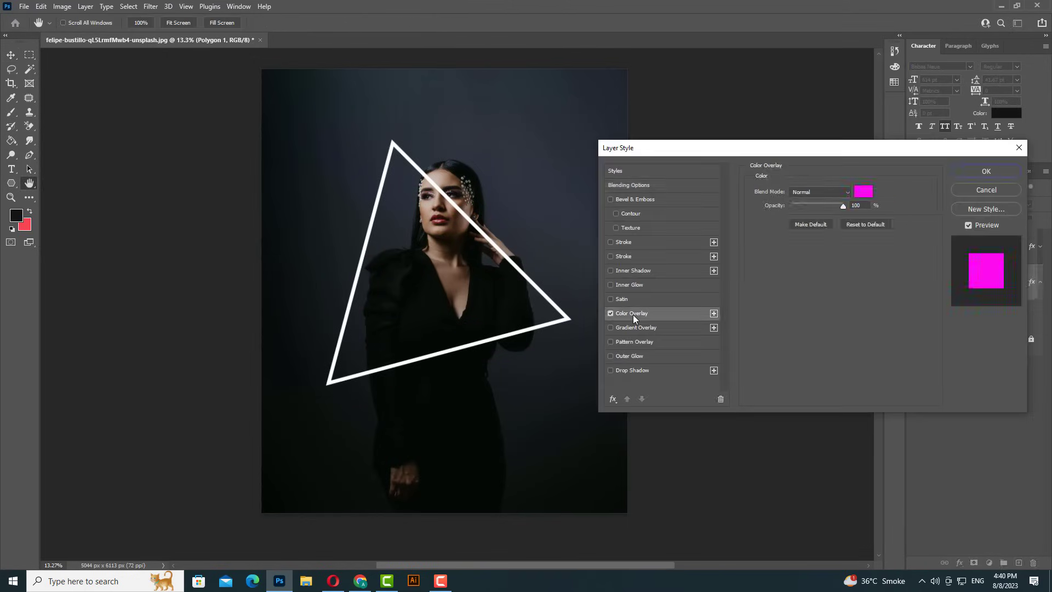
left_click(966, 173)
Step: Convert the Polygon 1 layer to a smart object and apply a Gaussian Blur with a radius of 66.8 pixels
scroll(477, 218, "up", 1)
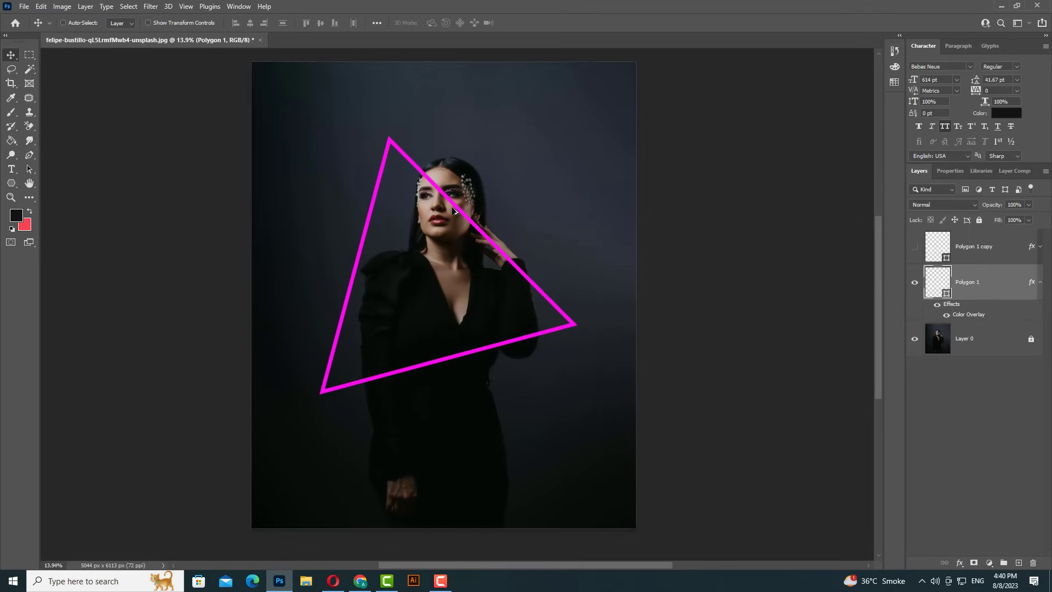
left_click(151, 7)
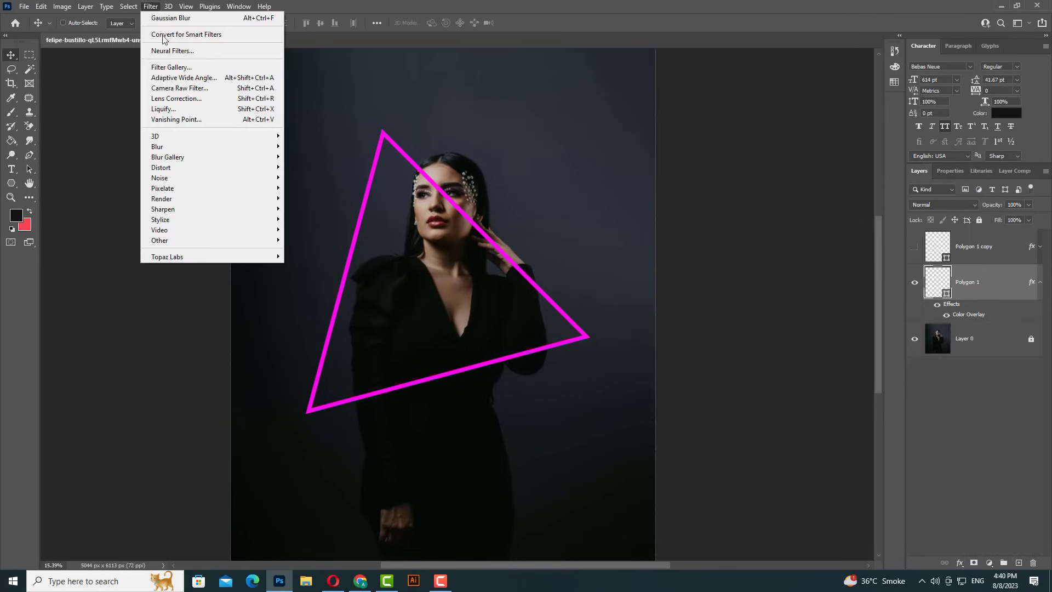
mouse_move(177, 148)
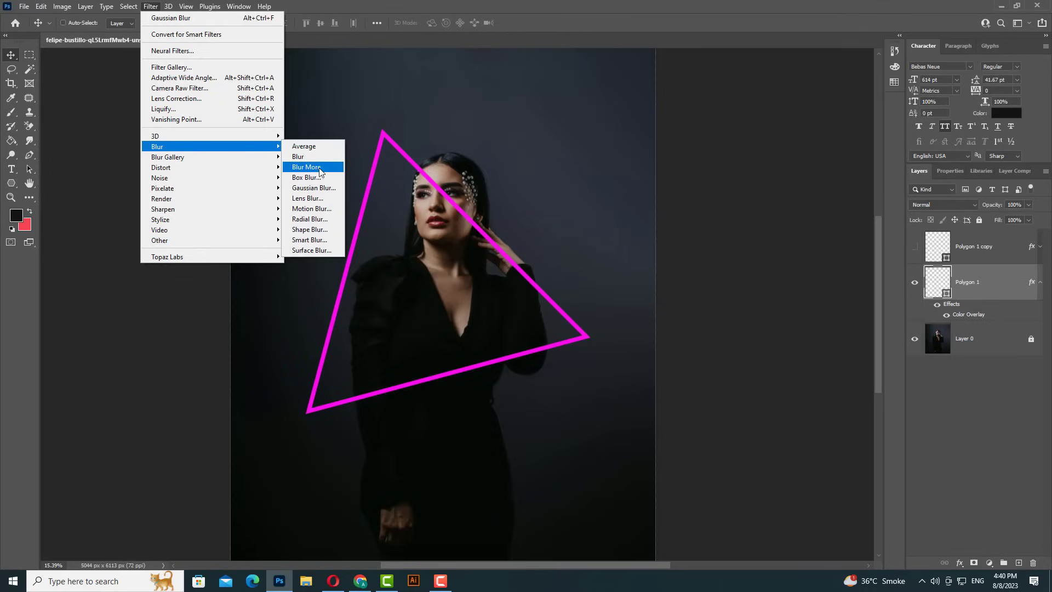
left_click(317, 188)
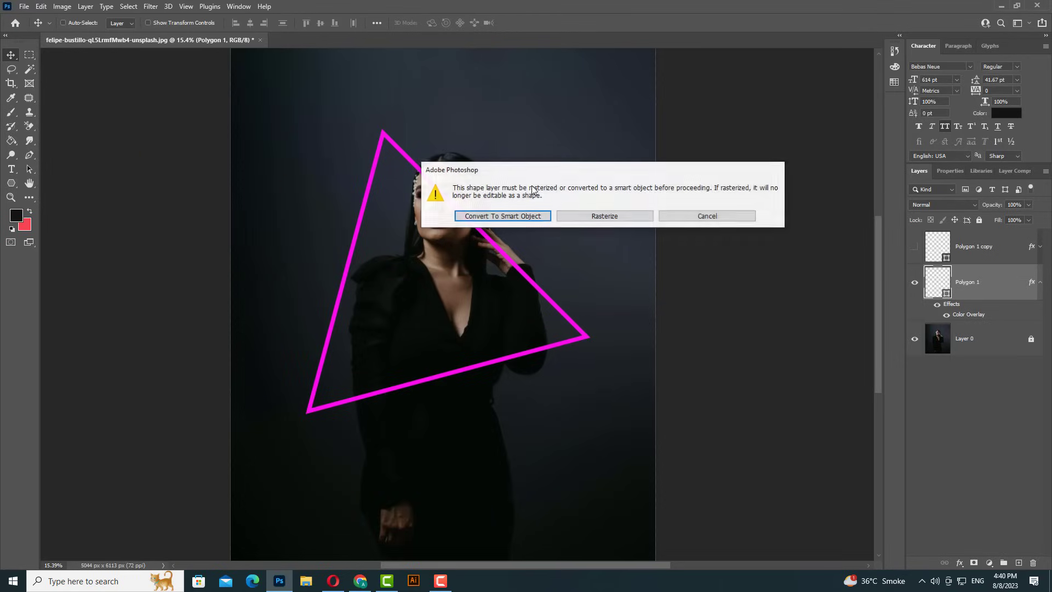
left_click(512, 217)
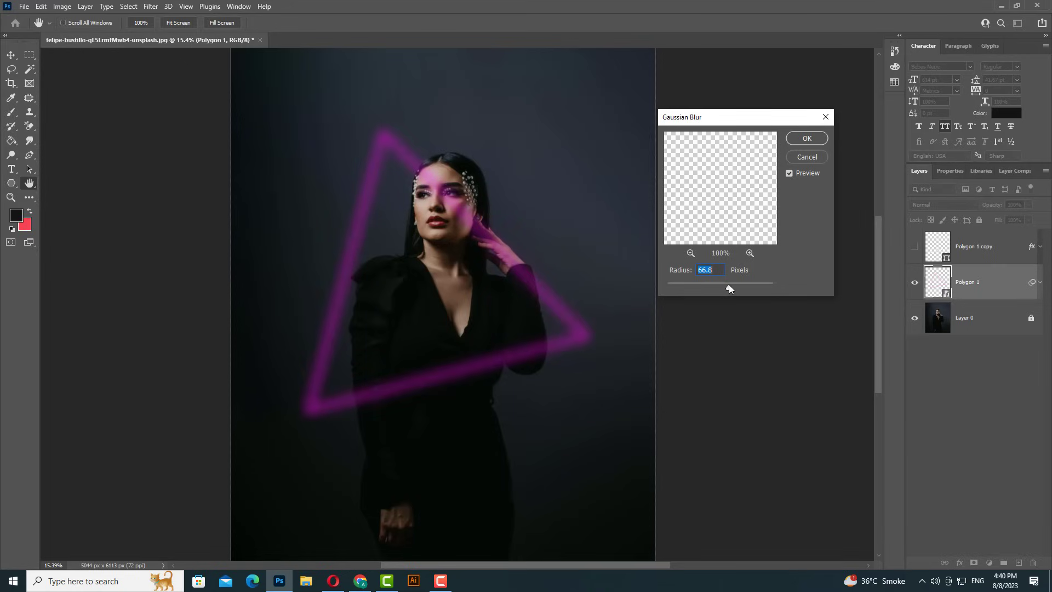
key("Return")
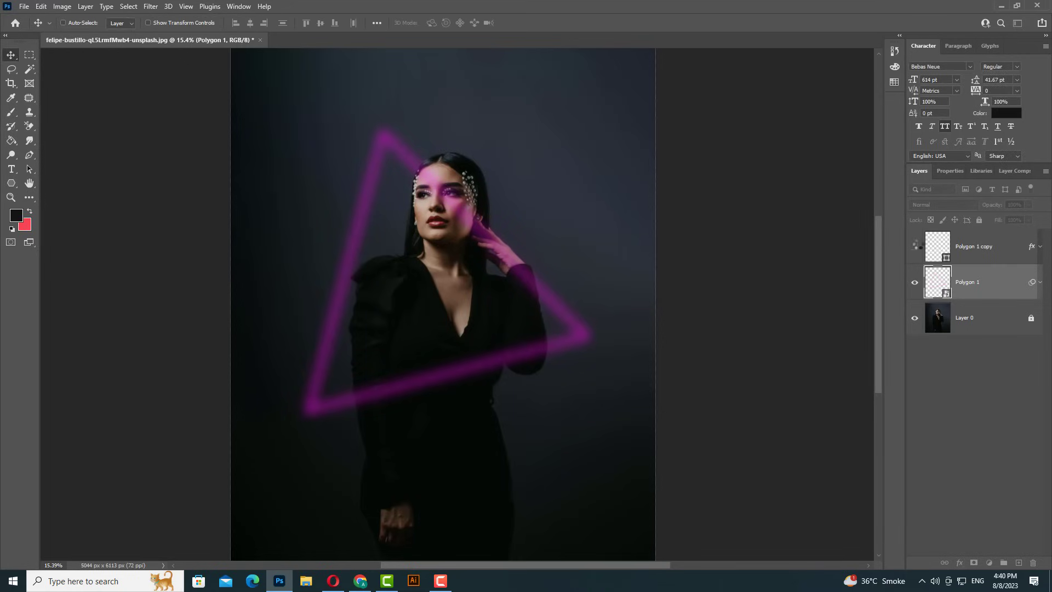
Step: Show the Polygon 1 copy layer again and compare the glow with the blurred Polygon 1 layer off and on
left_click(915, 247)
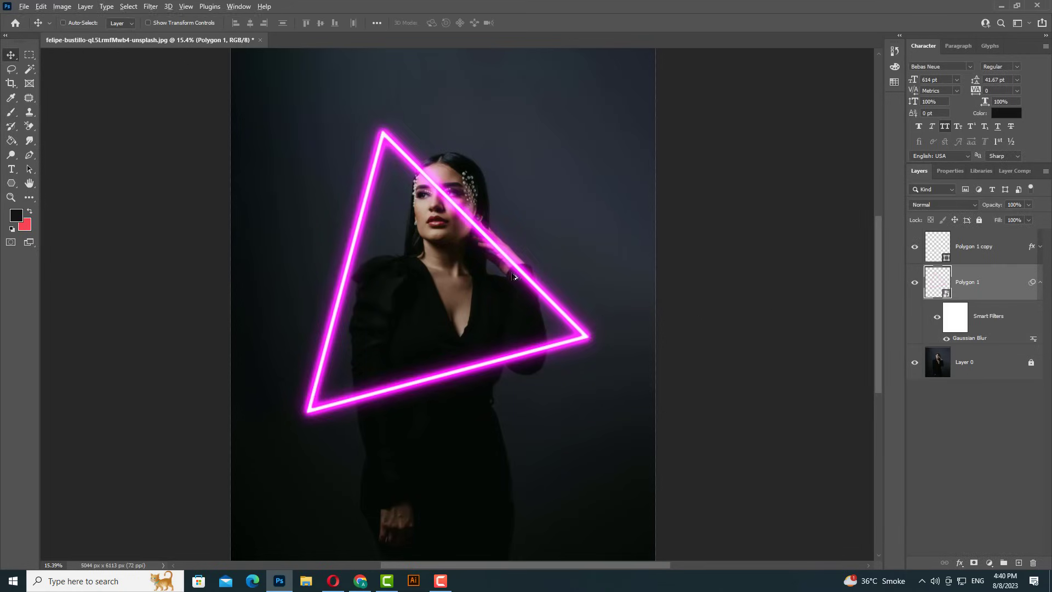
scroll(517, 276, "down", 3)
scroll(516, 276, "up", 2)
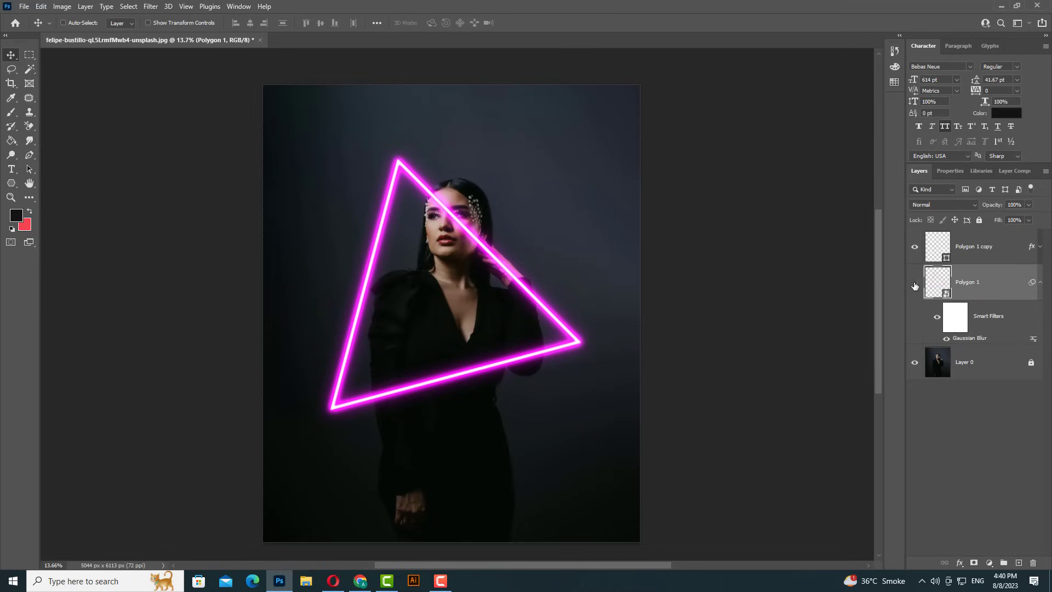
left_click(915, 283)
left_click(915, 283)
scroll(515, 283, "up", 2)
scroll(507, 282, "down", 4)
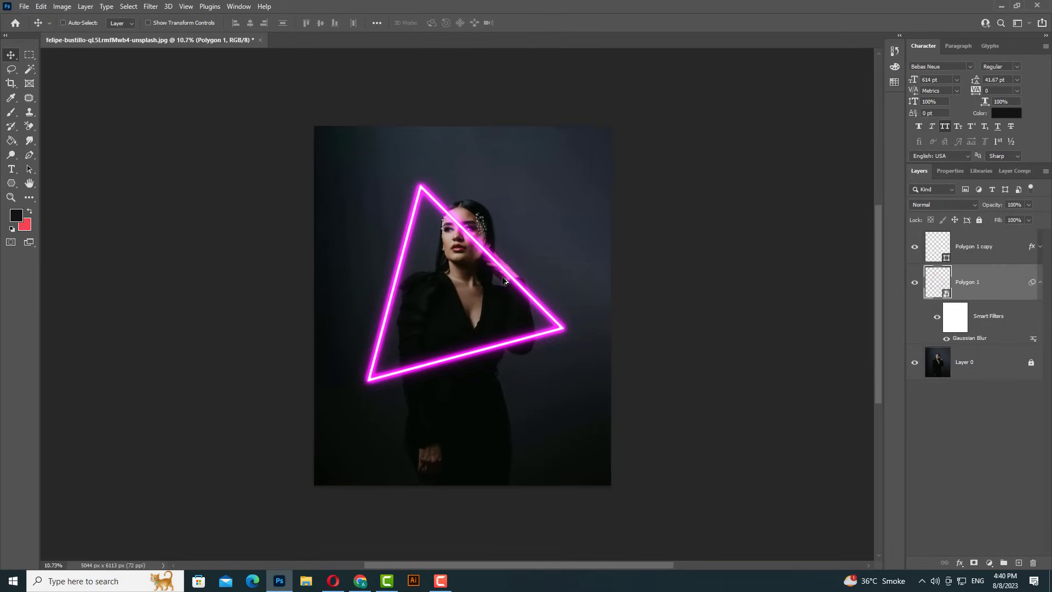
scroll(505, 281, "up", 1)
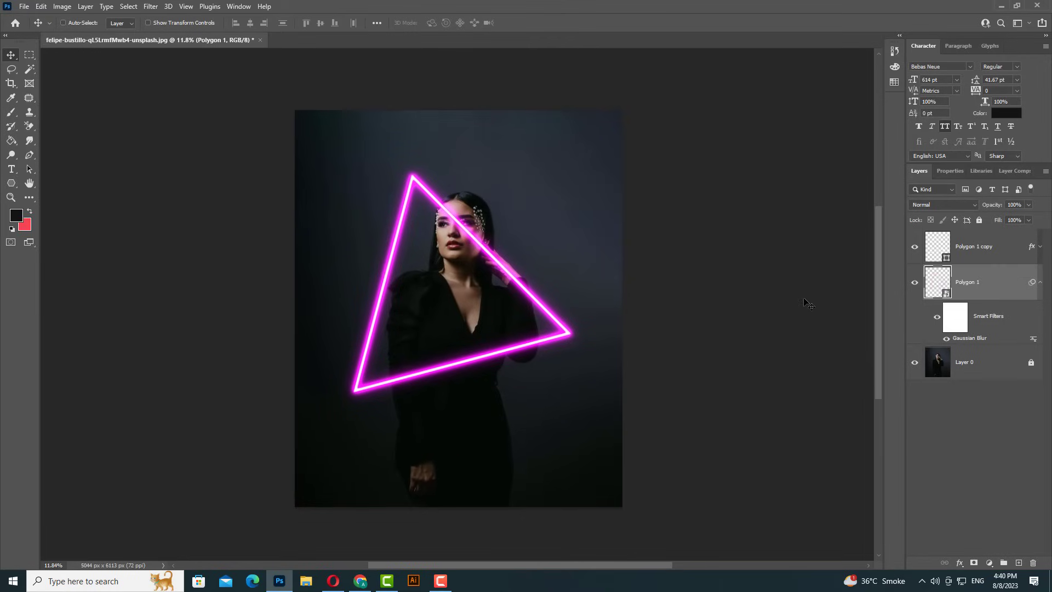
Step: Group the Polygon 1 and Polygon 1 copy layers together
left_click(1040, 284)
left_click(997, 251, "shift")
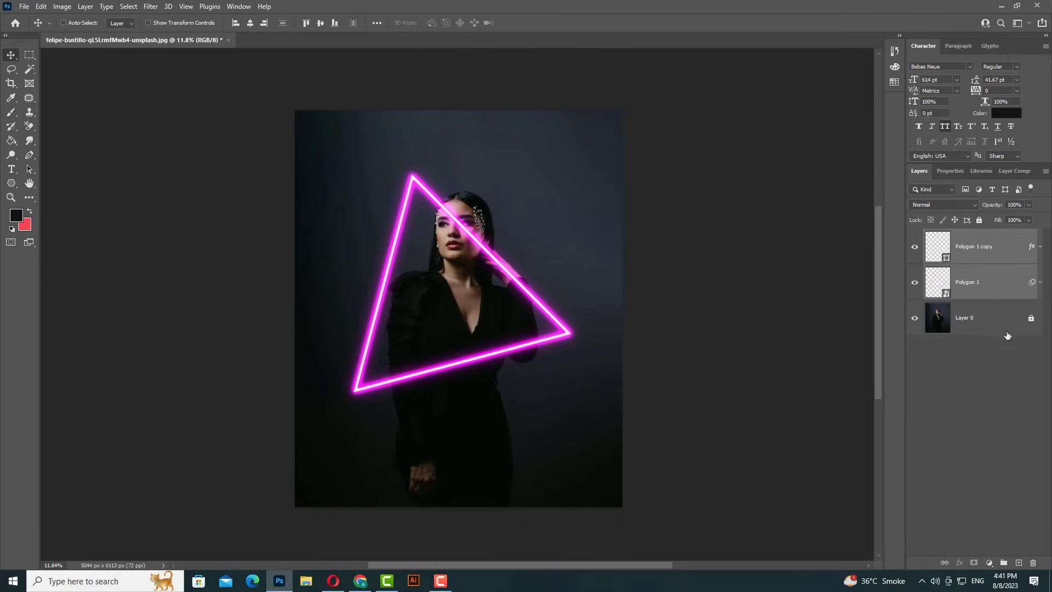
left_click(1006, 561)
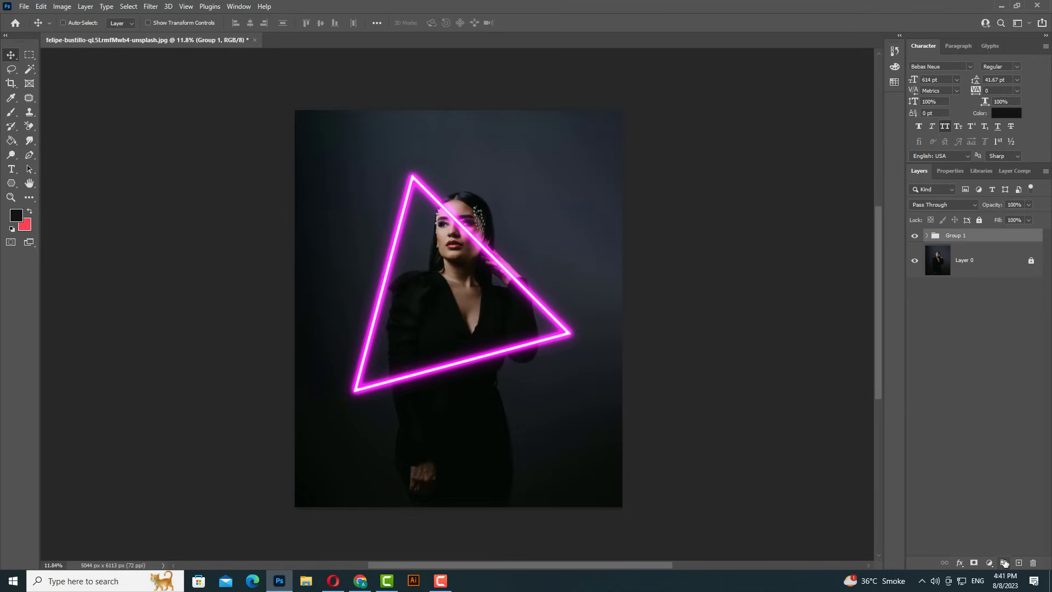
Step: Select the woman in the Layer 0 photo using the automatic Subject selection
left_click(966, 266)
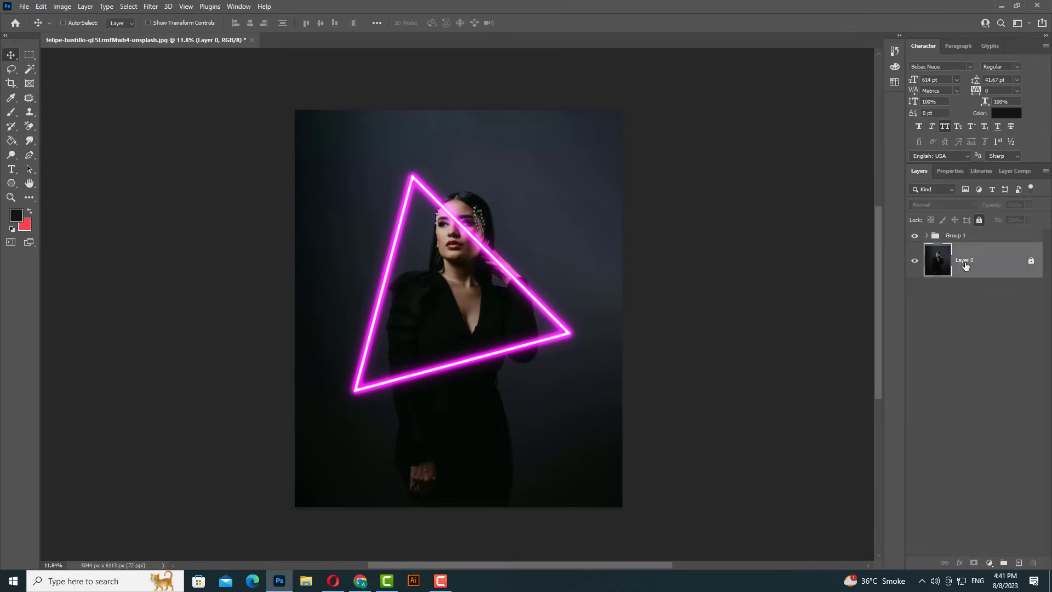
left_click(125, 7)
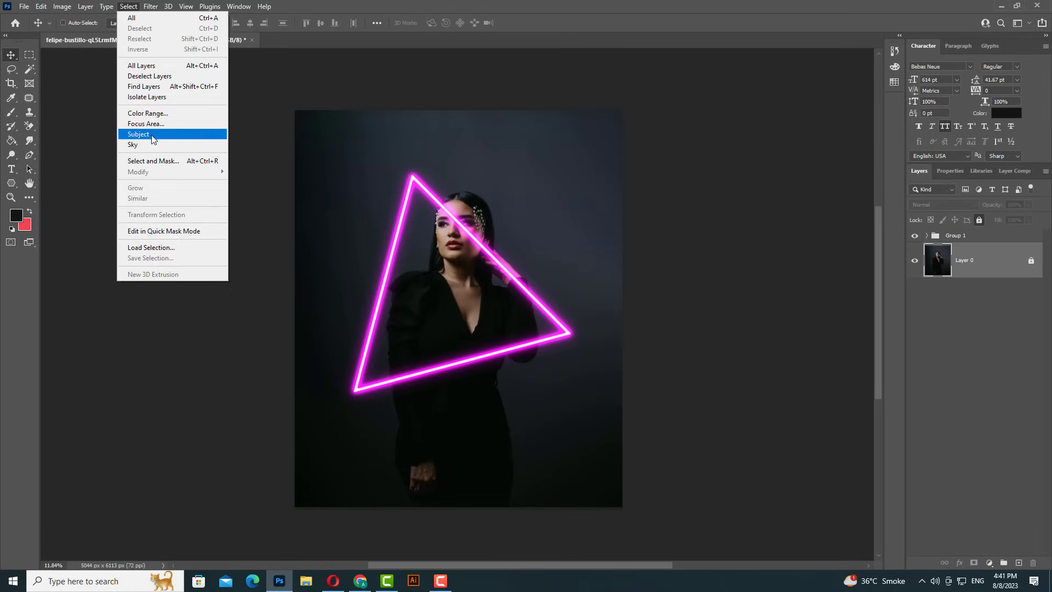
left_click(138, 135)
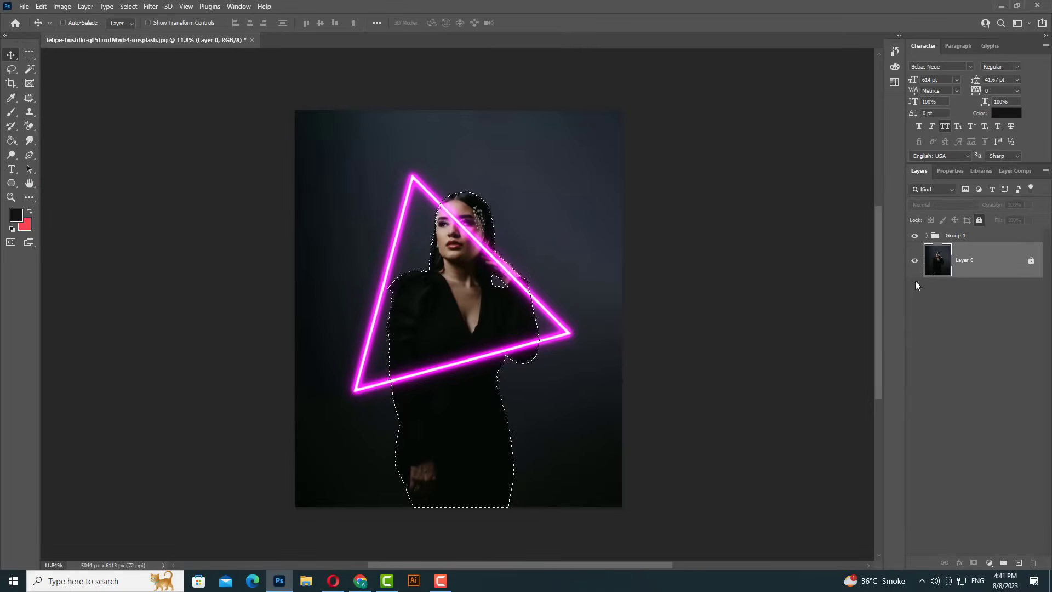
Step: Add a layer mask to Group 1 from the selection and invert it to hide the triangle over the woman
left_click(954, 237)
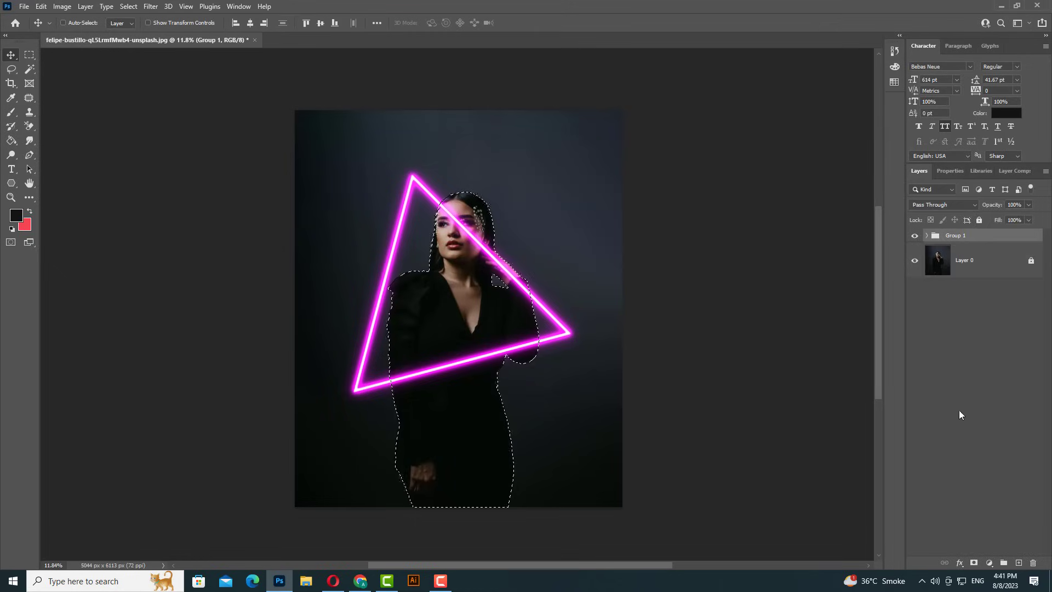
left_click(974, 563)
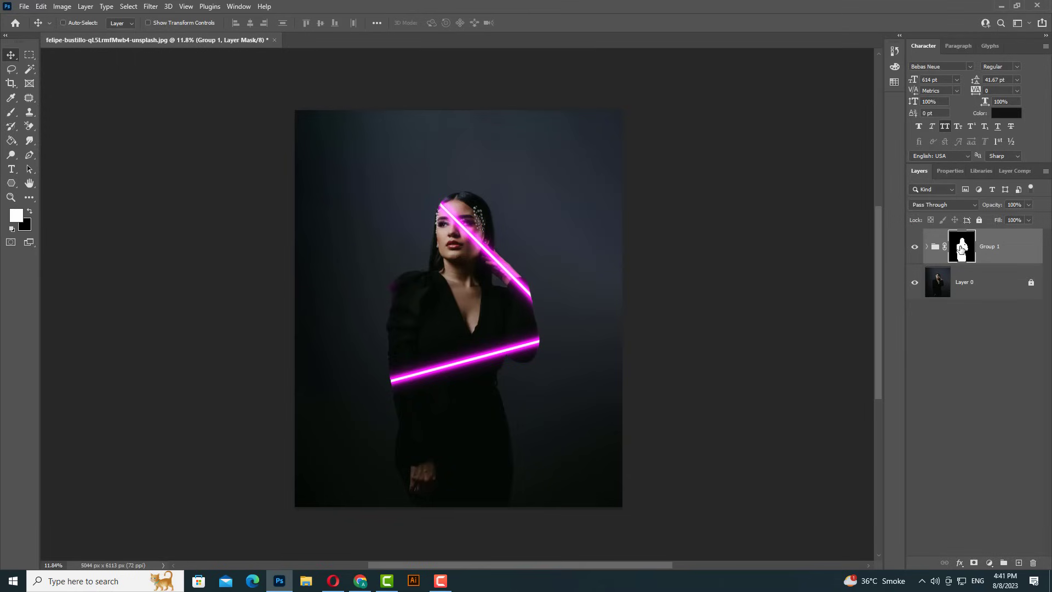
key("ctrl+i")
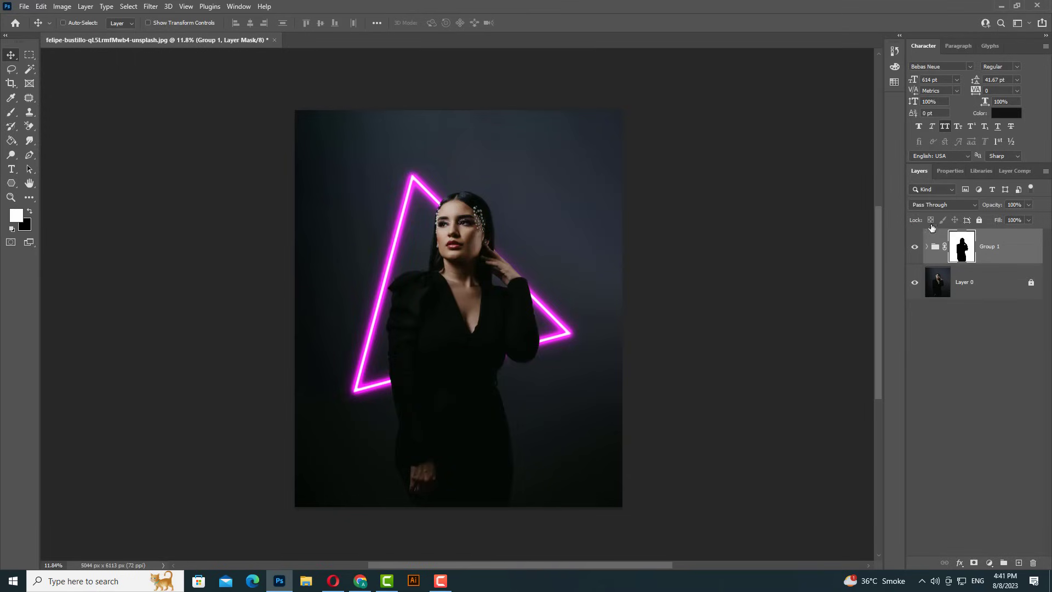
Step: Paint white with the Brush on the Group 1 mask to bring the triangle's lower edge in front of the woman's body
left_click(13, 113)
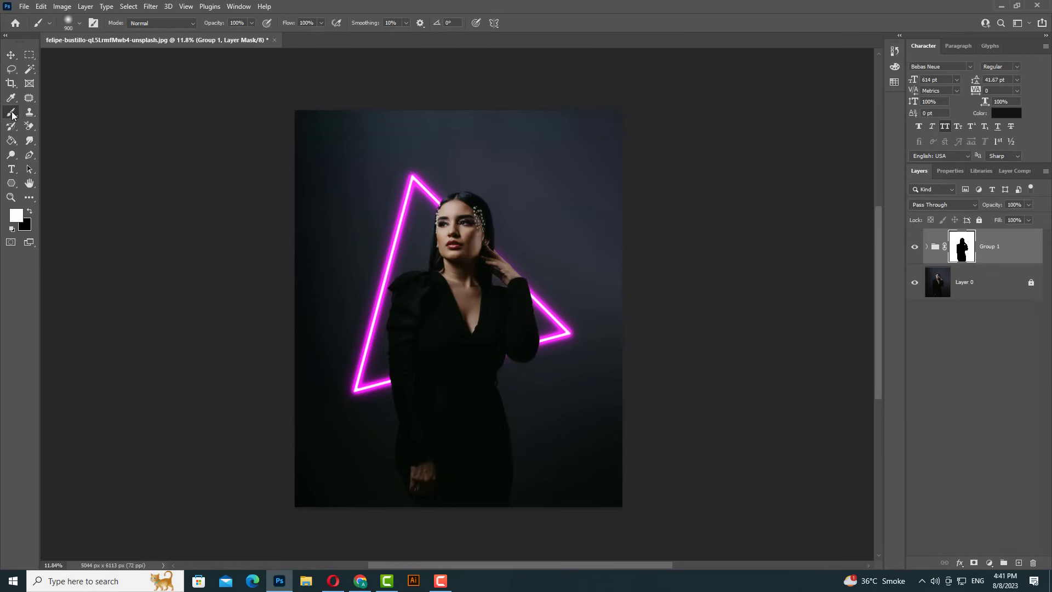
left_click(54, 112)
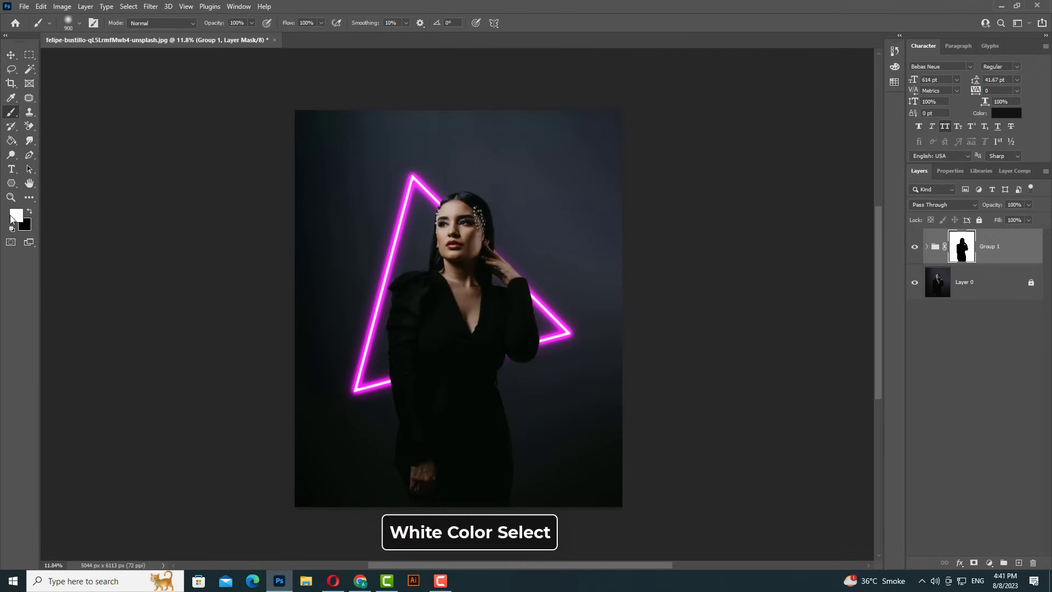
left_click_drag(436, 376, 467, 359)
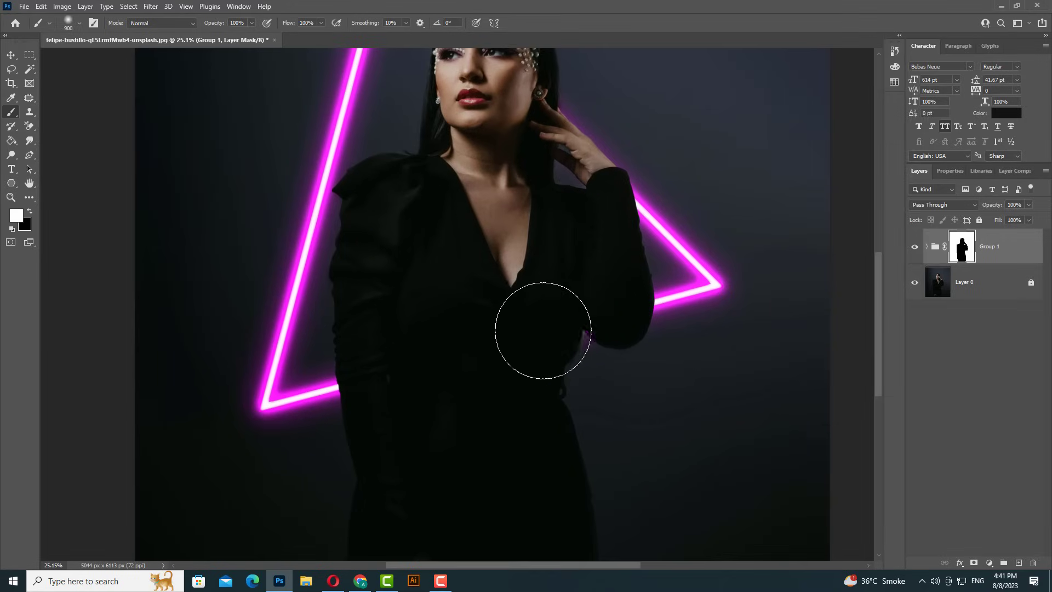
mouse_move(570, 329)
left_mouse_down()
mouse_move(651, 309)
mouse_move(549, 319)
mouse_move(308, 389)
left_mouse_up()
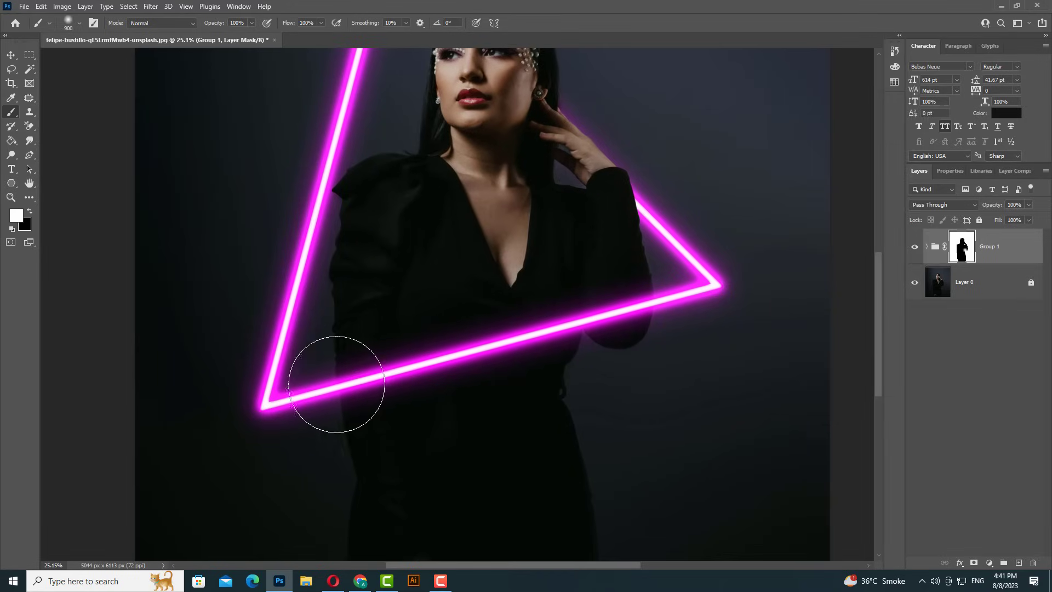
scroll(388, 369, "down", 6)
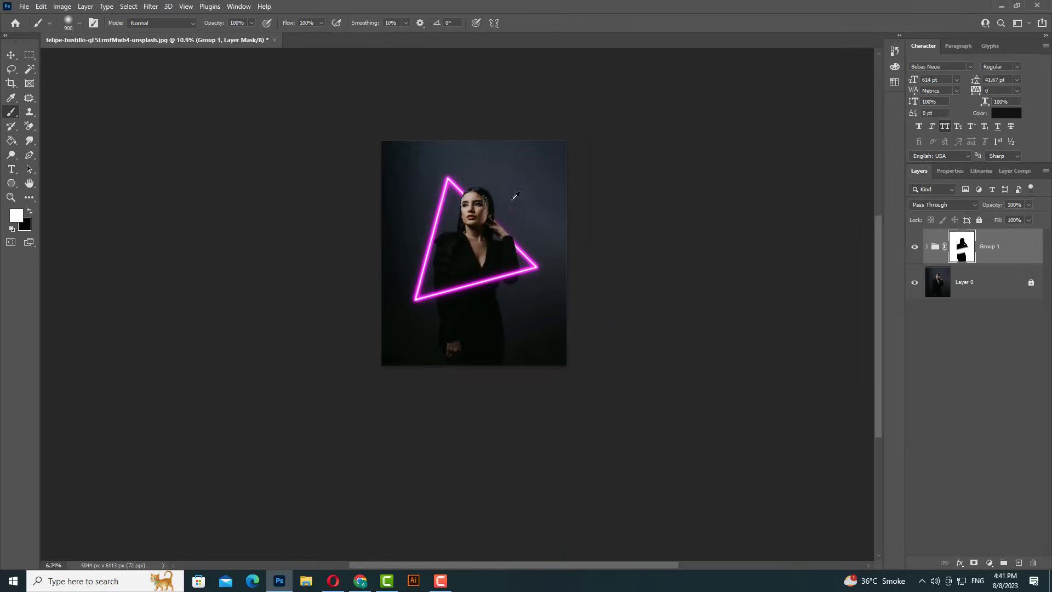
scroll(494, 219, "up", 4)
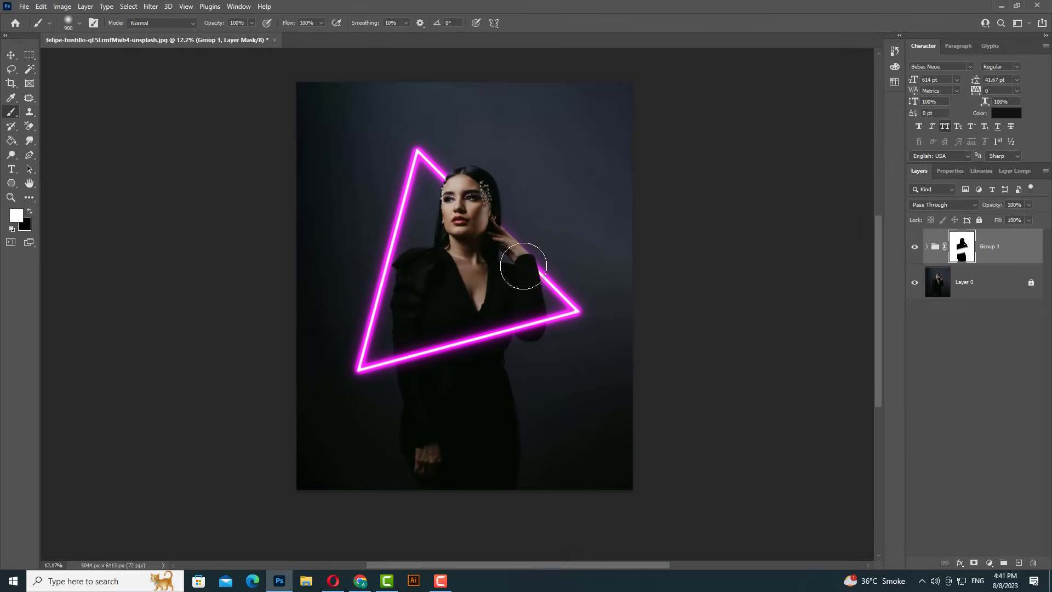
scroll(523, 266, "up", 3)
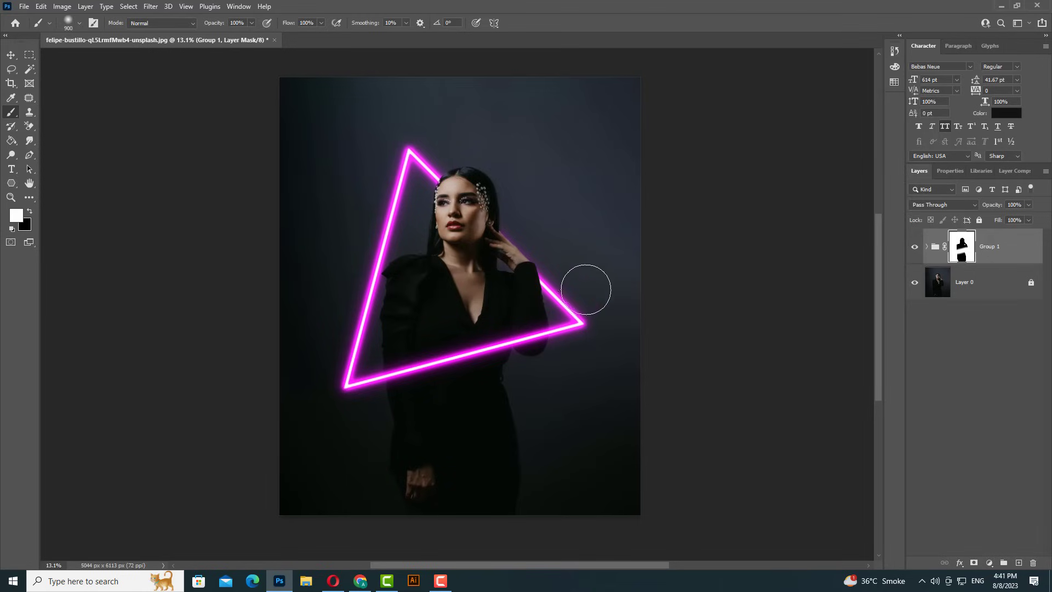
Step: Add a Hue/Saturation adjustment layer above Group 1 and turn on Colorize
left_click(1001, 252)
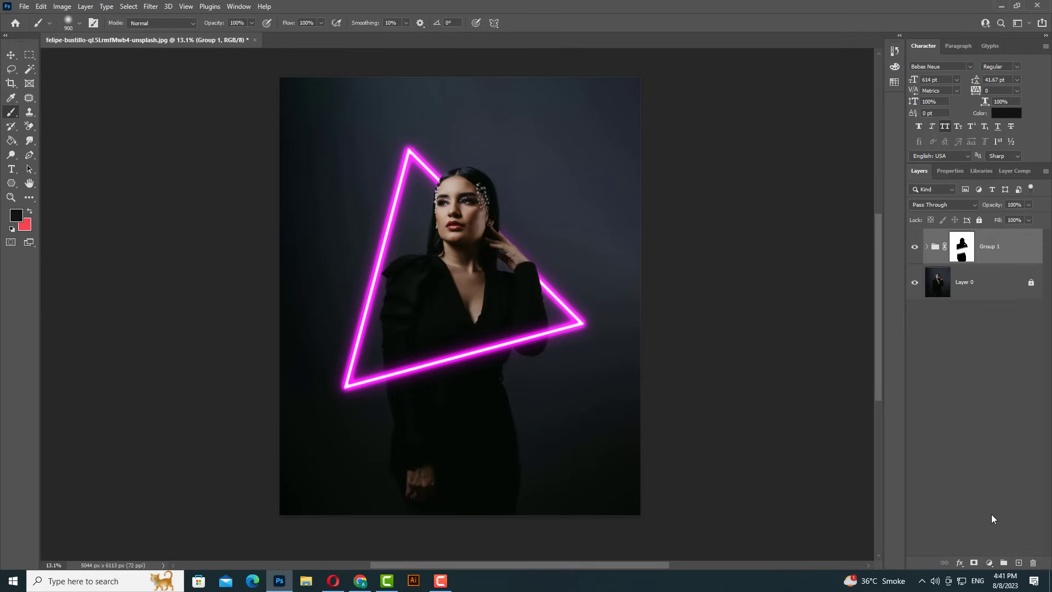
left_click(992, 563)
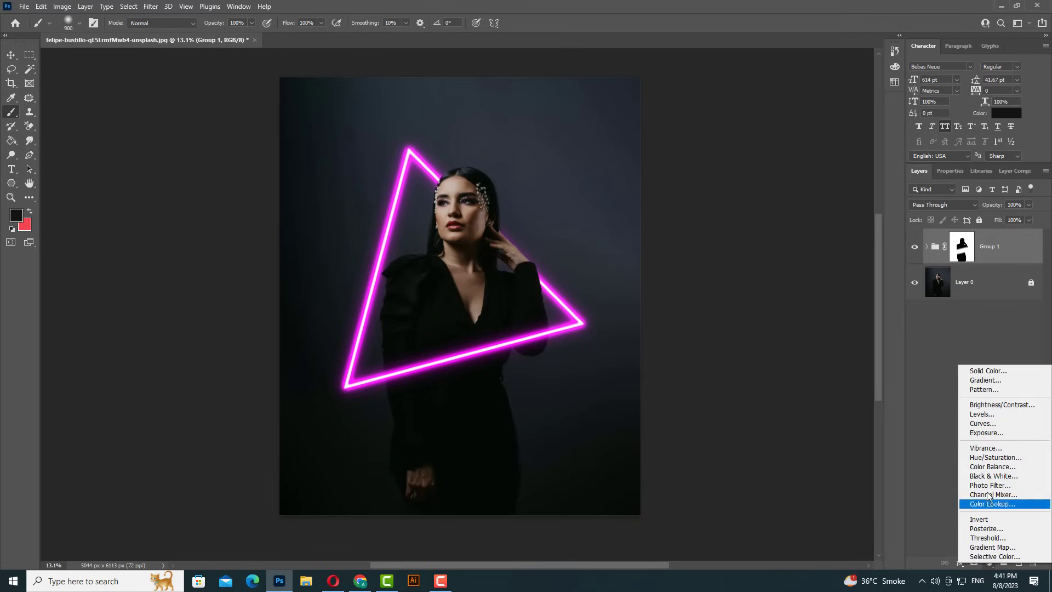
left_click(988, 458)
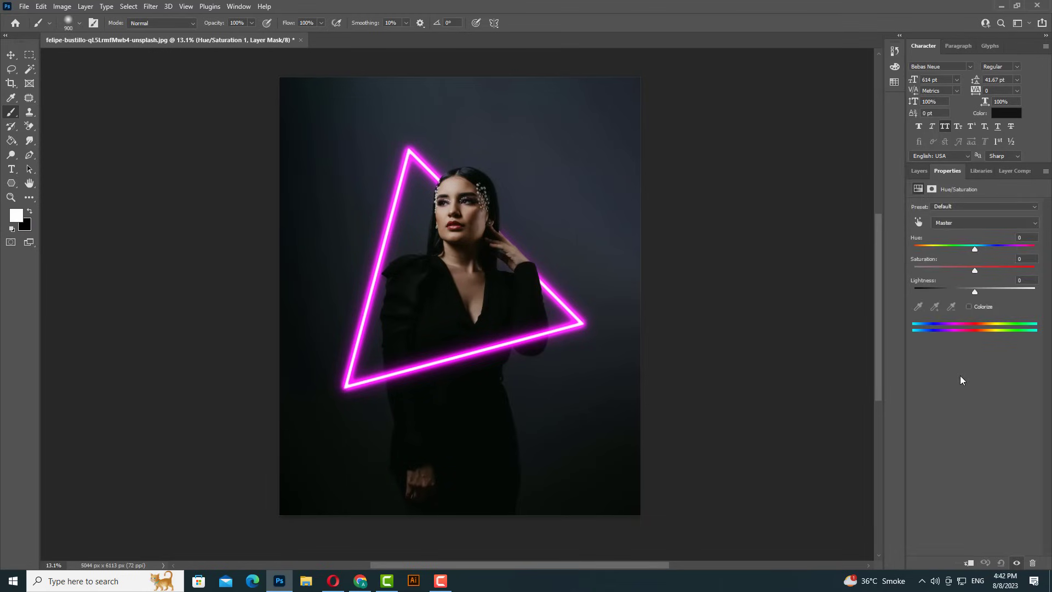
left_click(969, 306)
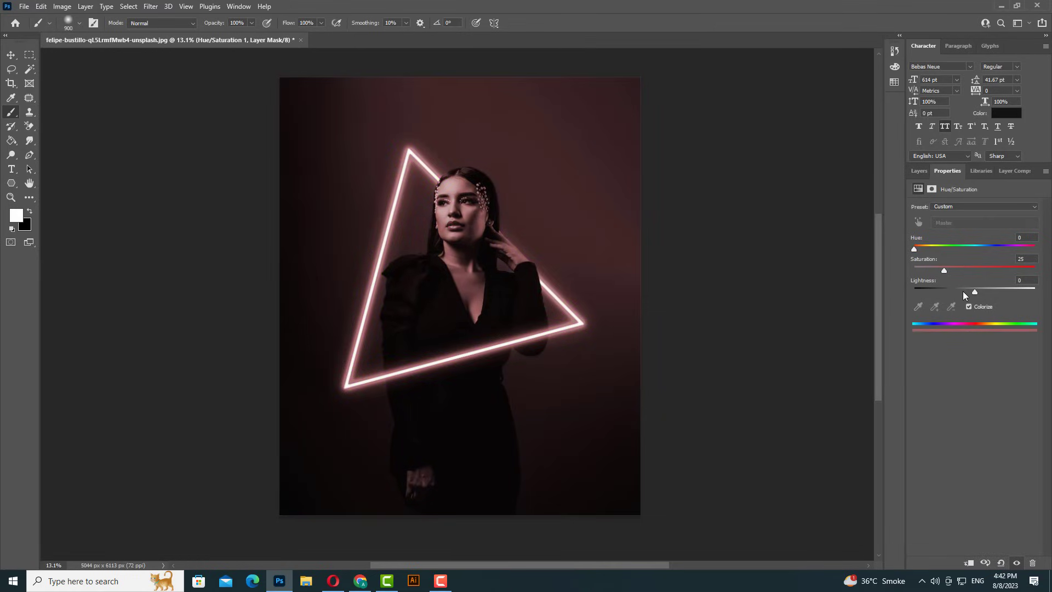
Step: Tint the image green by setting the adjustment's Hue to 99 and Saturation to 77
left_click(977, 270)
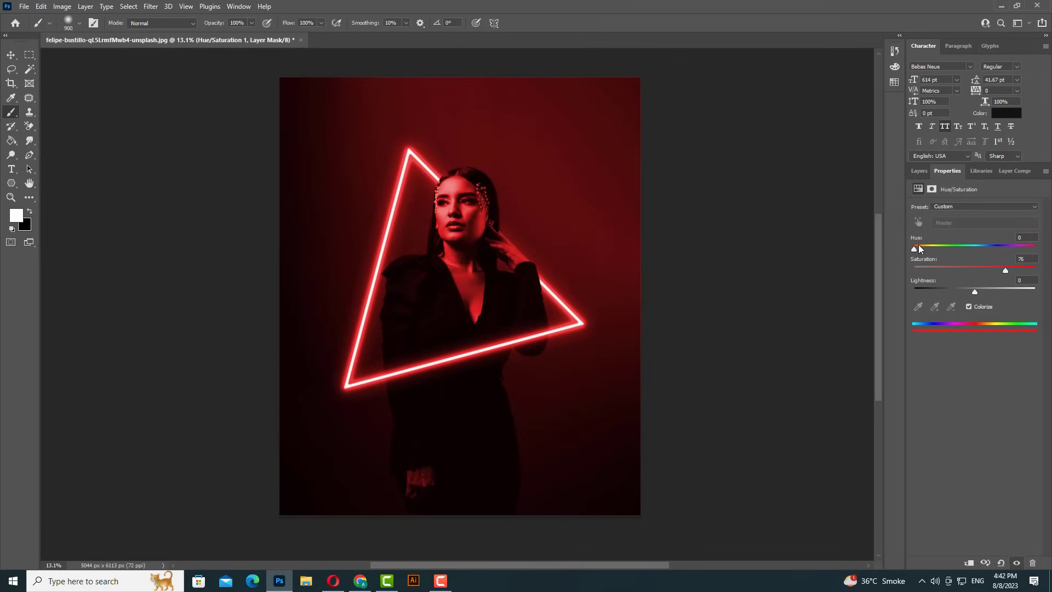
left_click_drag(919, 248, 945, 247)
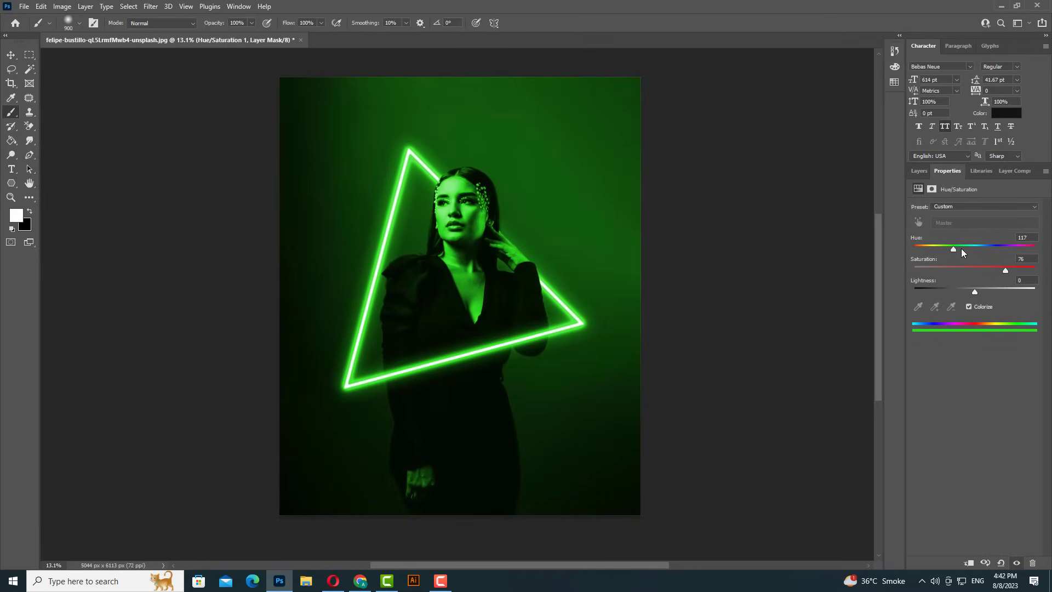
mouse_move(962, 250)
left_mouse_down()
mouse_move(1030, 250)
mouse_move(948, 248)
left_mouse_up()
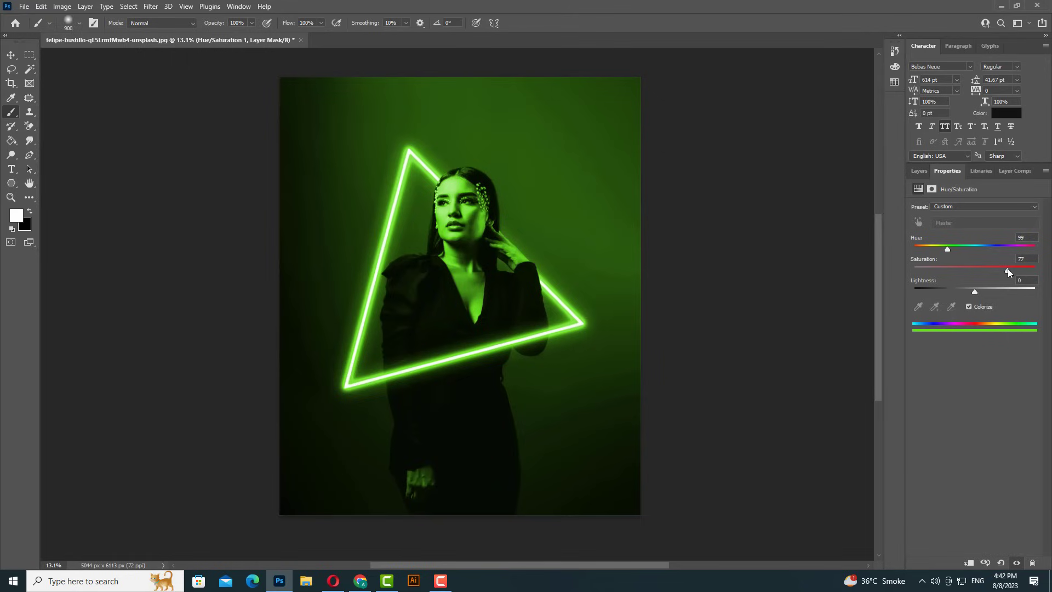
Step: Split the This Layer black Blend If slider to 0 / 57 in the Hue/Saturation layer's blending options
left_click(919, 174)
scroll(483, 237, "up", 5)
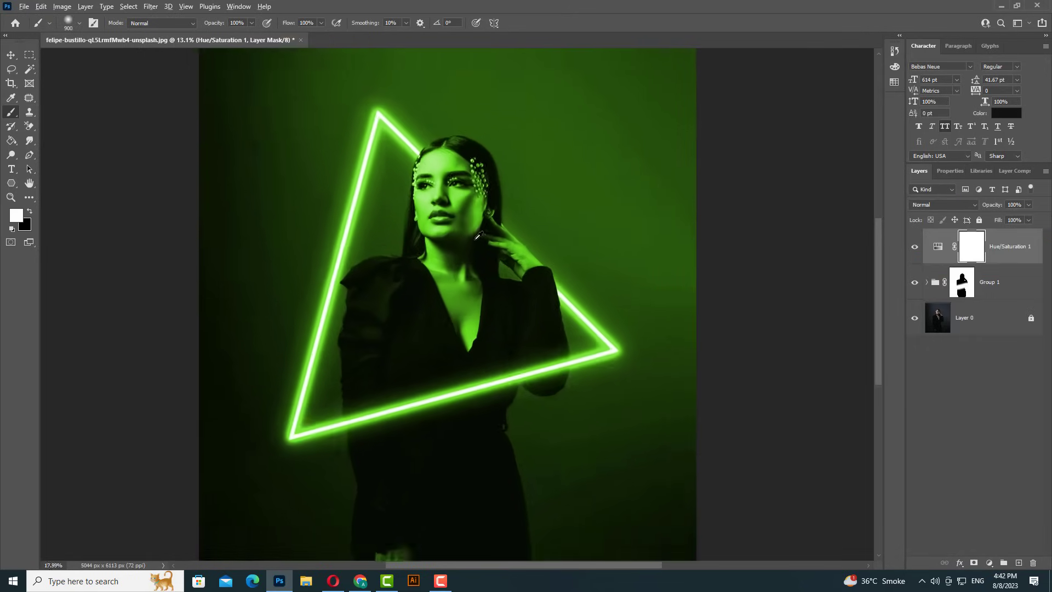
scroll(483, 237, "down", 2)
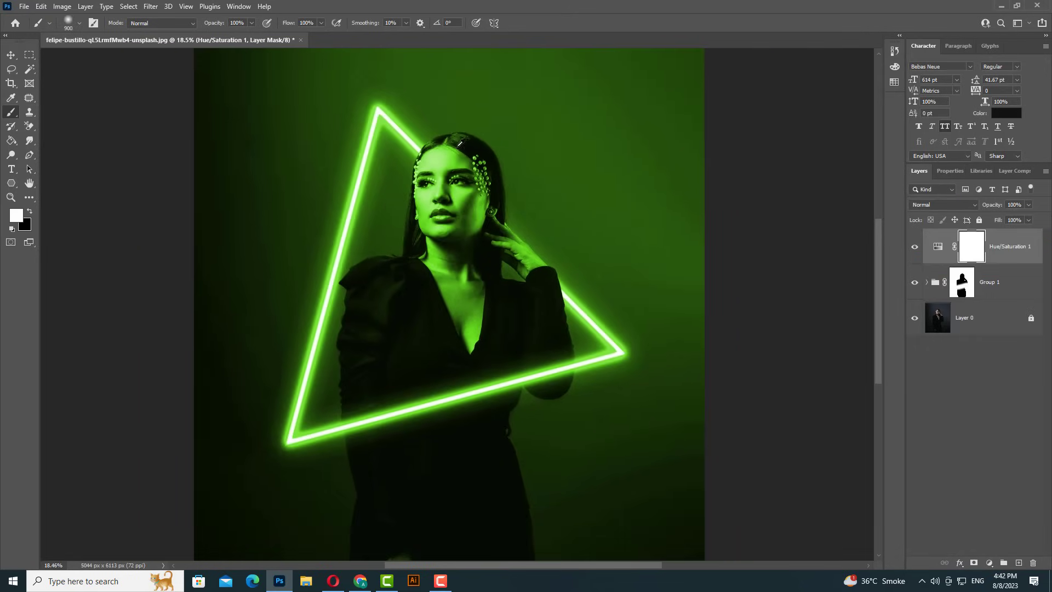
left_click(997, 258)
right_click(998, 258)
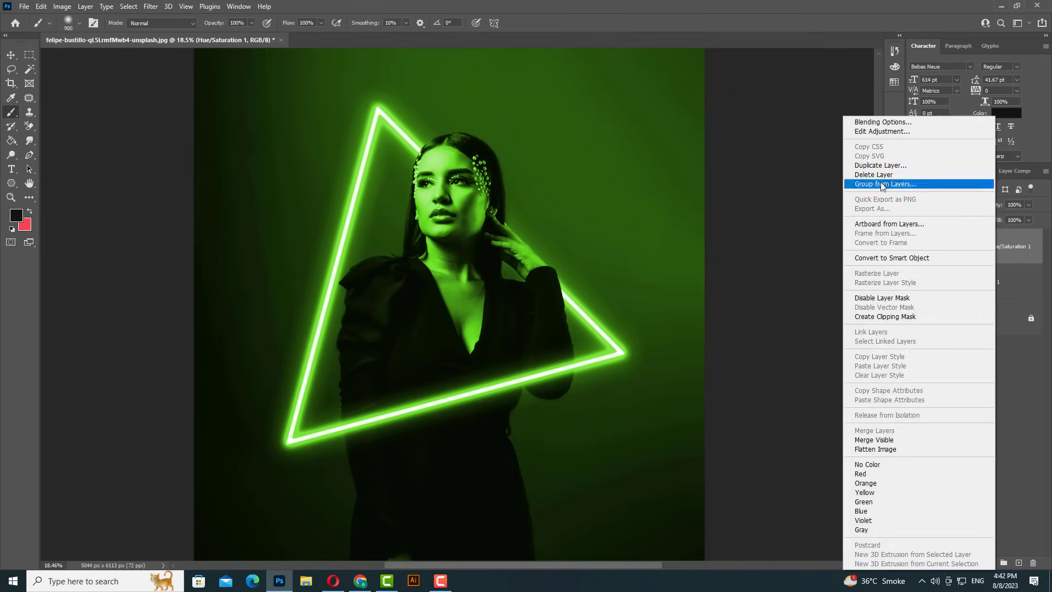
left_click(872, 122)
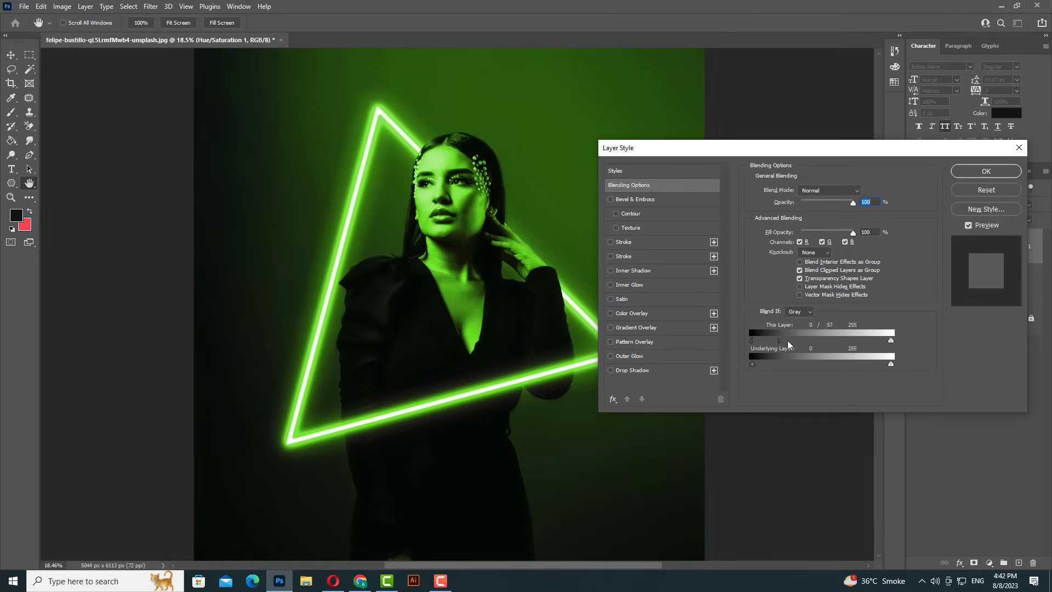
mouse_move(776, 342)
left_mouse_down()
mouse_move(793, 342)
mouse_move(781, 343)
left_mouse_up()
left_click(981, 173)
key("b")
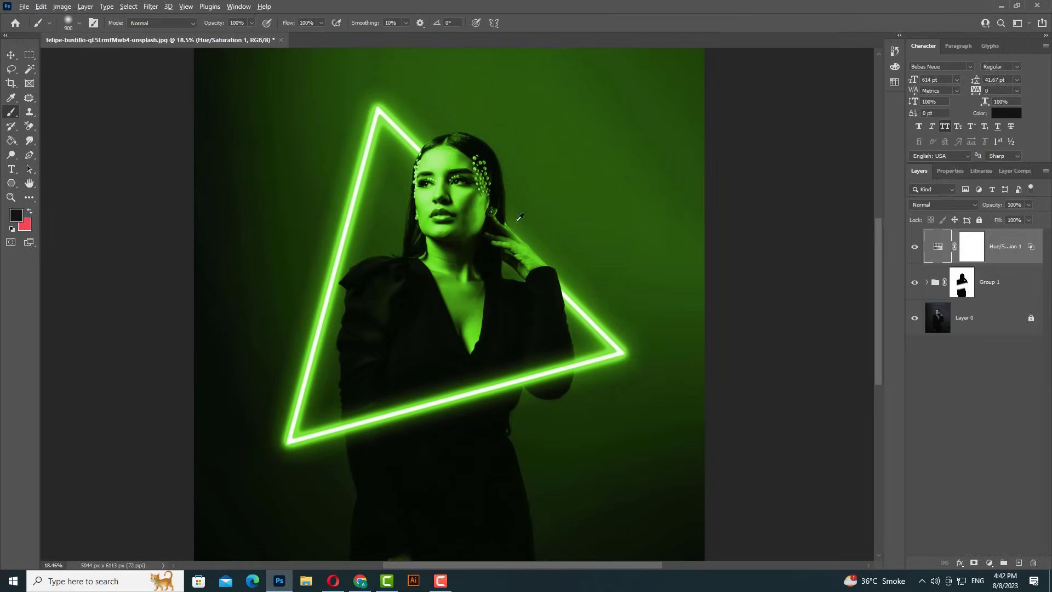
scroll(519, 218, "down", 4)
scroll(494, 178, "up", 3)
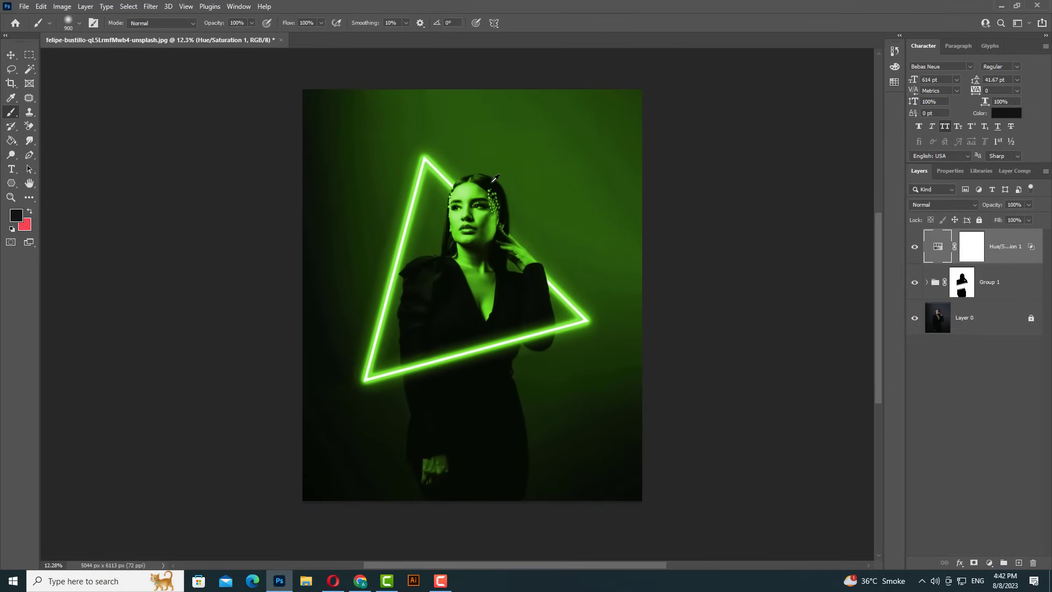
scroll(495, 178, "up", 1)
Step: Create a new empty layer and place it between Group 1 and Layer 0
left_click(11, 55)
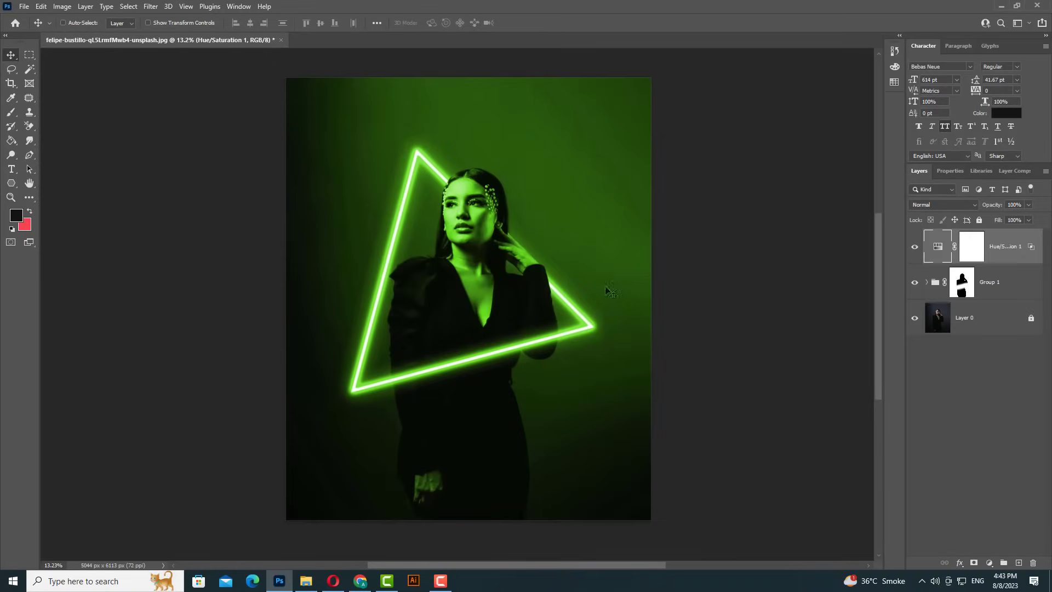
left_click(1018, 564)
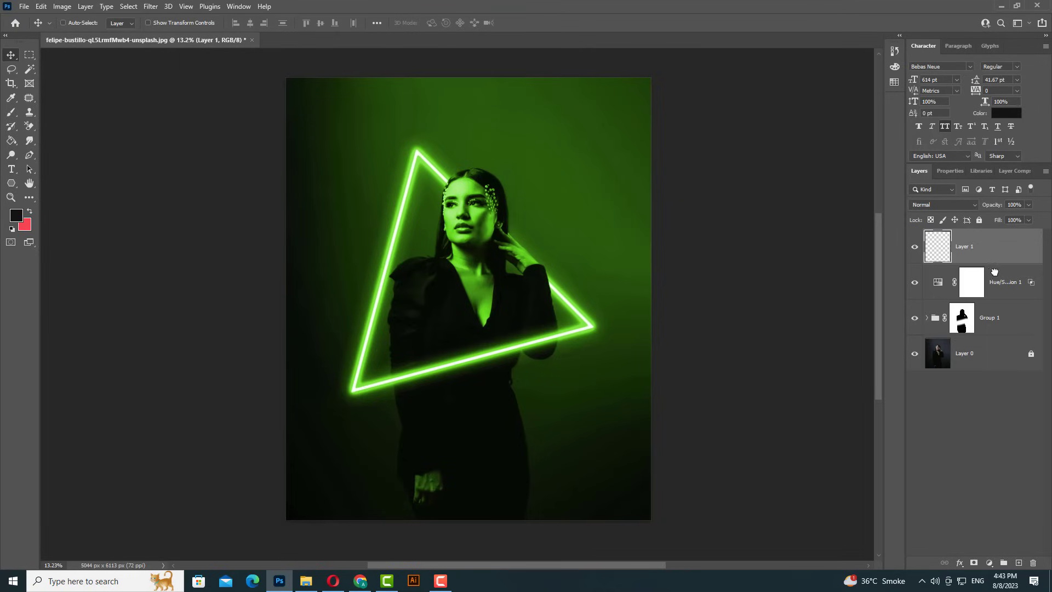
left_click_drag(992, 260, 988, 341)
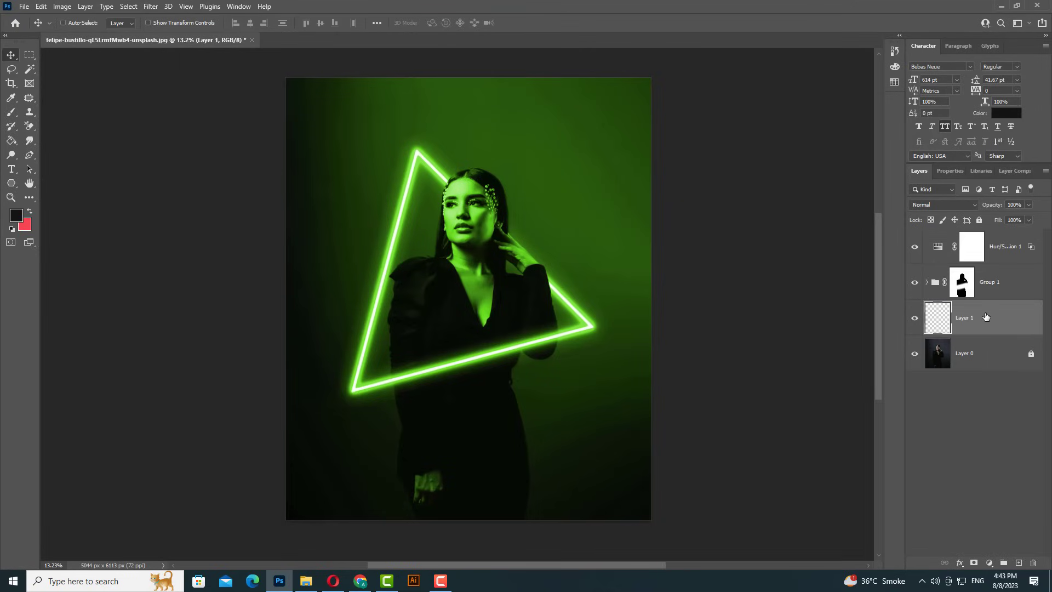
Step: Try a black smoke stroke on Layer 1 with the 1800 brush from the Krists Smoke BrushSmoke 1 set at 2874 px
left_click(11, 112)
right_click(458, 173)
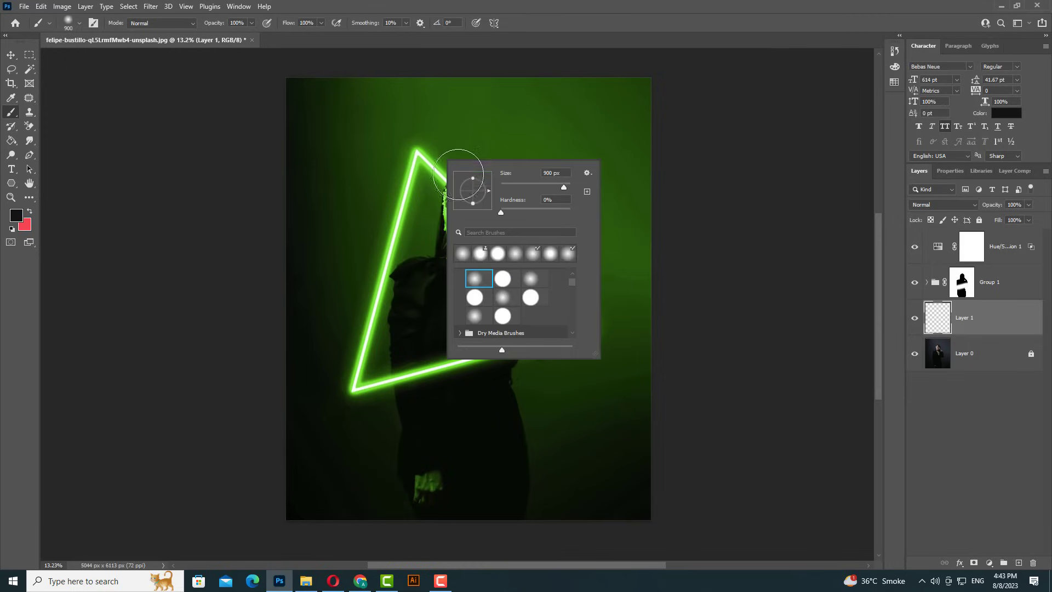
left_click_drag(570, 284, 571, 333)
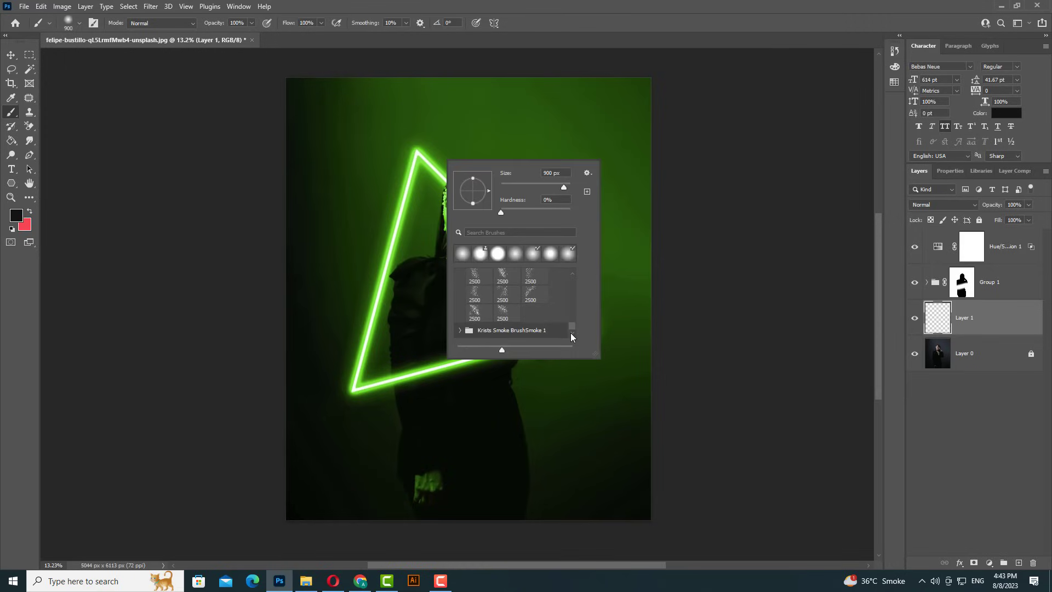
left_click(462, 333)
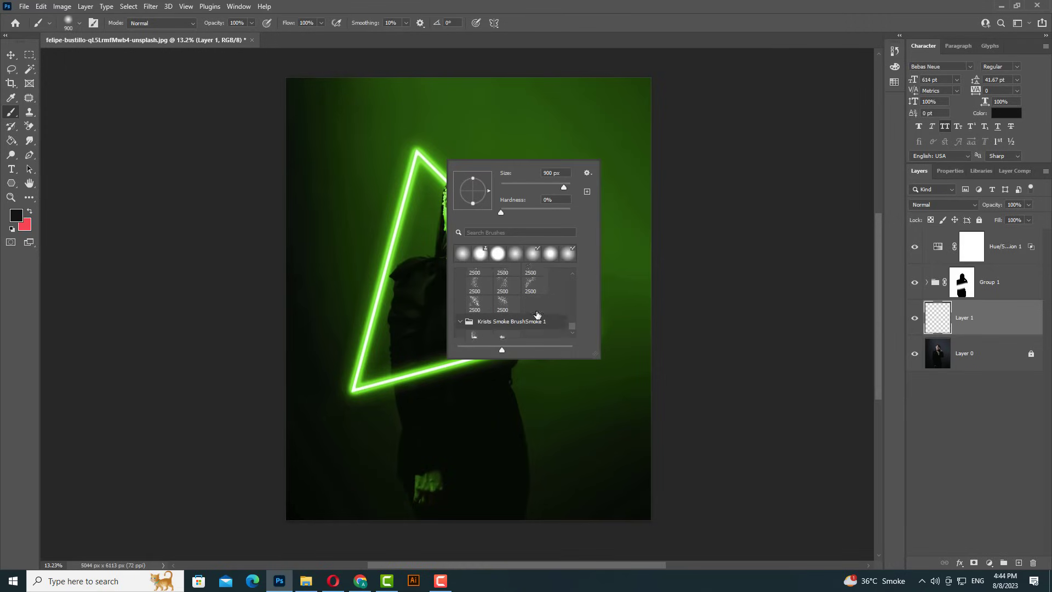
scroll(493, 323, "down", 1)
left_click(476, 327)
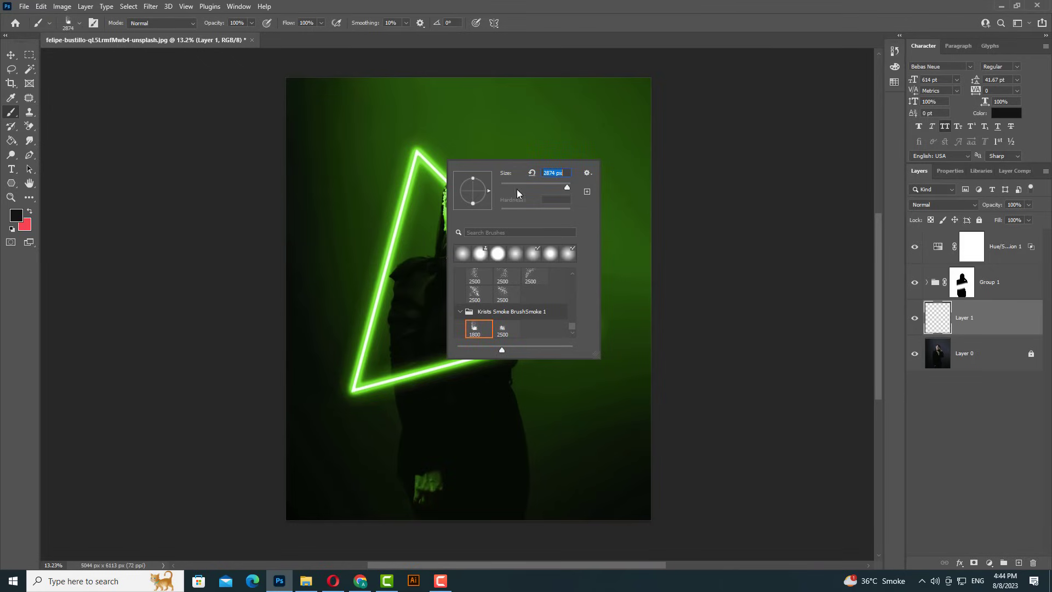
mouse_move(392, 201)
left_mouse_down()
mouse_move(368, 242)
mouse_move(450, 248)
left_mouse_up()
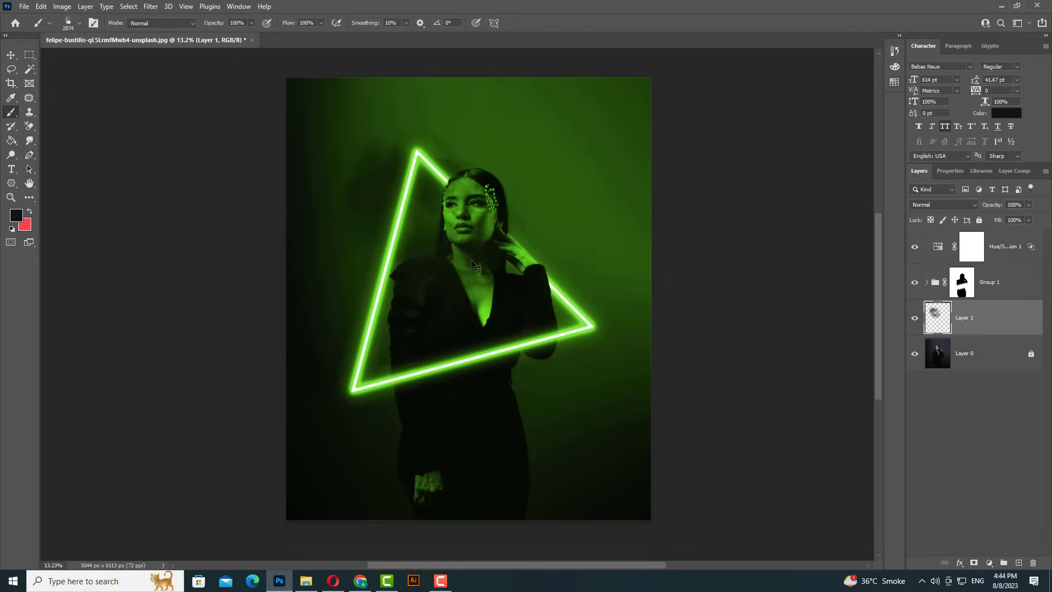
key("ctrl+z")
Step: Choose the 2500 brush from the Krists Smoke BrushSmoke 1 set and enlarge it to 5000 px
right_click(449, 248)
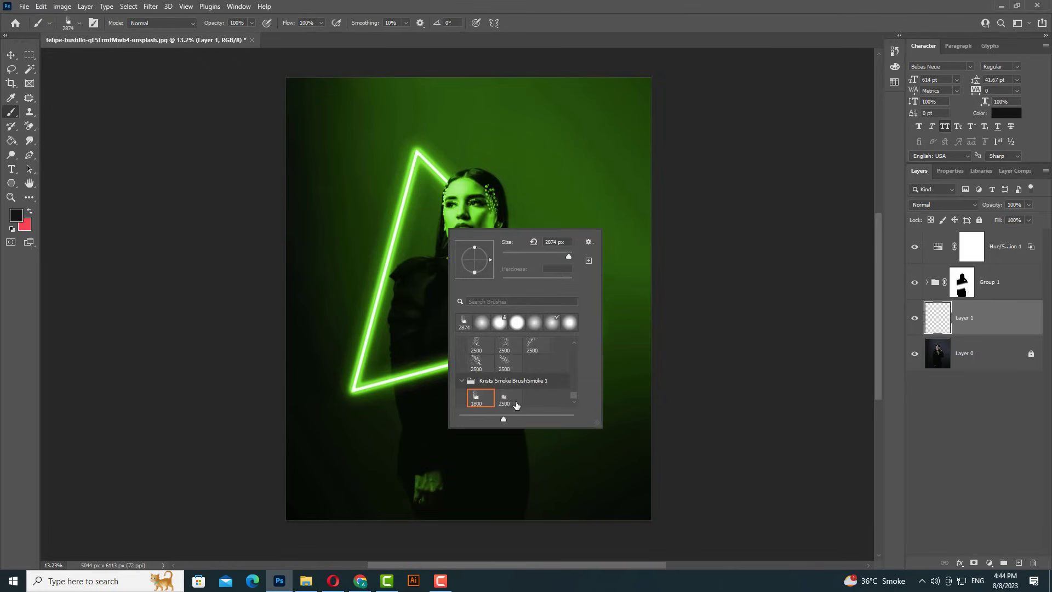
left_click(503, 398)
left_click_drag(570, 258, 574, 257)
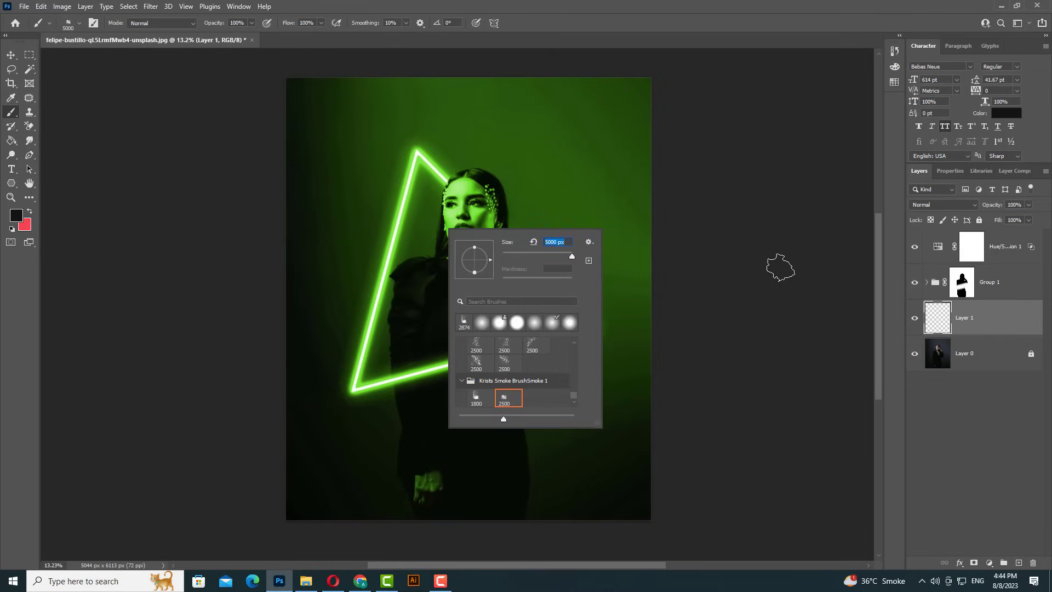
left_click(775, 263)
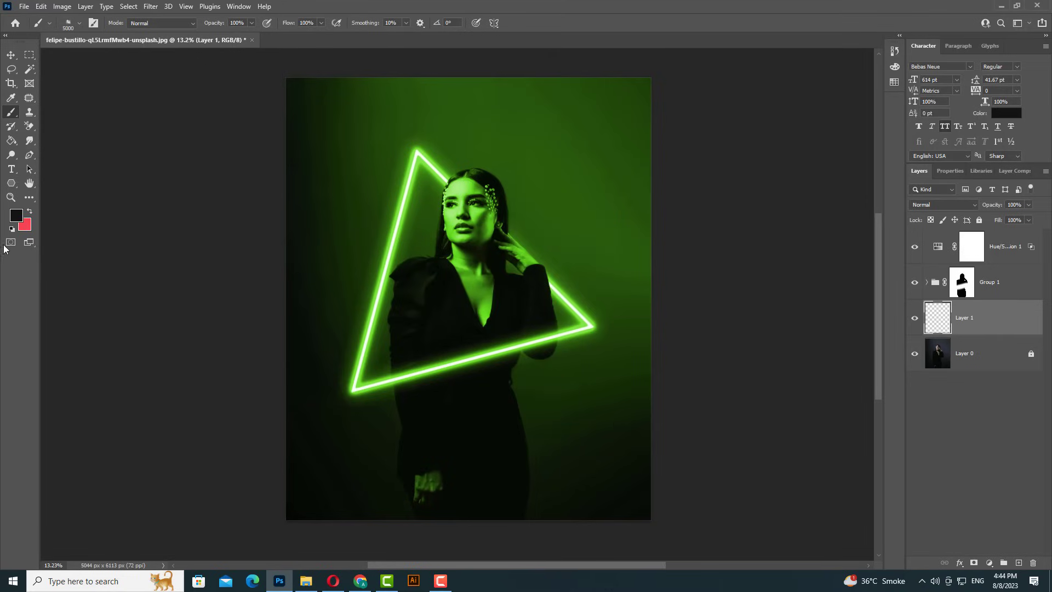
Step: Set the foreground colour to a bright green based on a sample of the green background
left_click(16, 218)
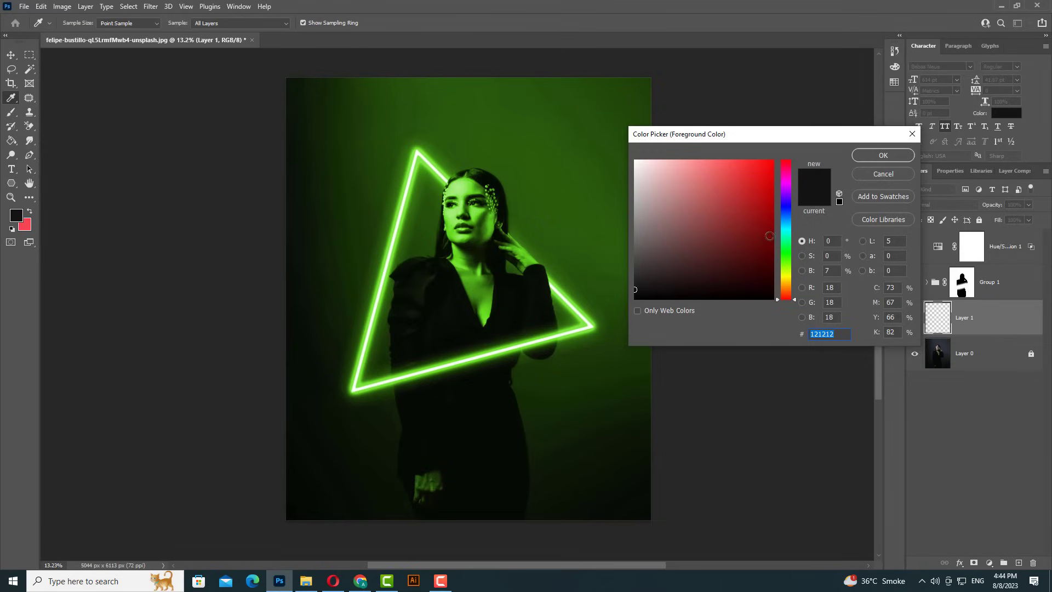
left_click(562, 197)
left_click_drag(759, 206, 756, 175)
left_click(863, 160)
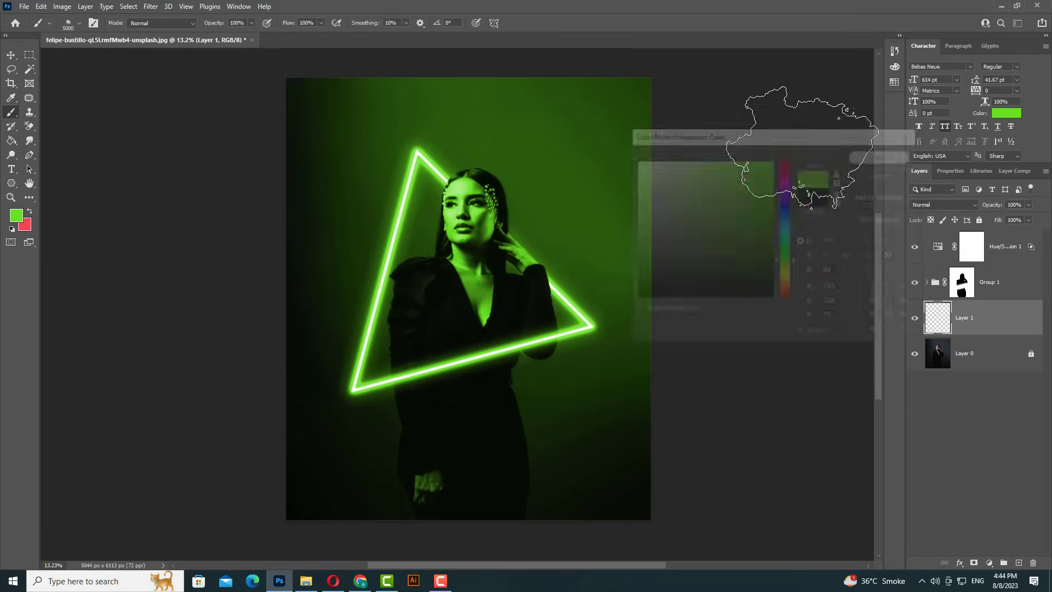
Step: Paint green smoke on Layer 1 with the 5000 px smoke brush across the portrait's lower area, left side and upper right background
scroll(520, 249, "down", 5)
scroll(537, 268, "up", 4)
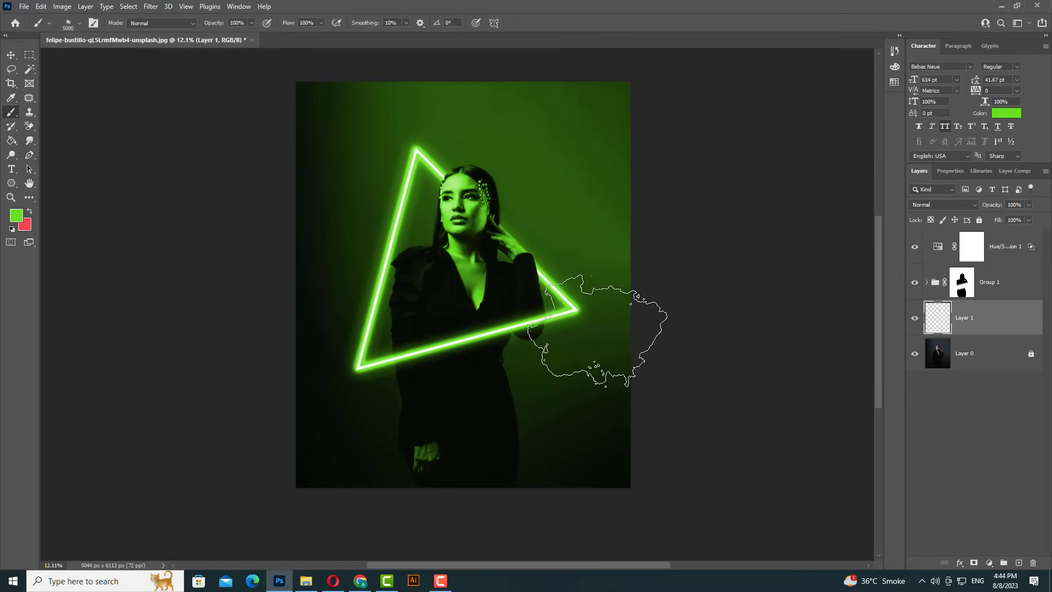
left_click(591, 399)
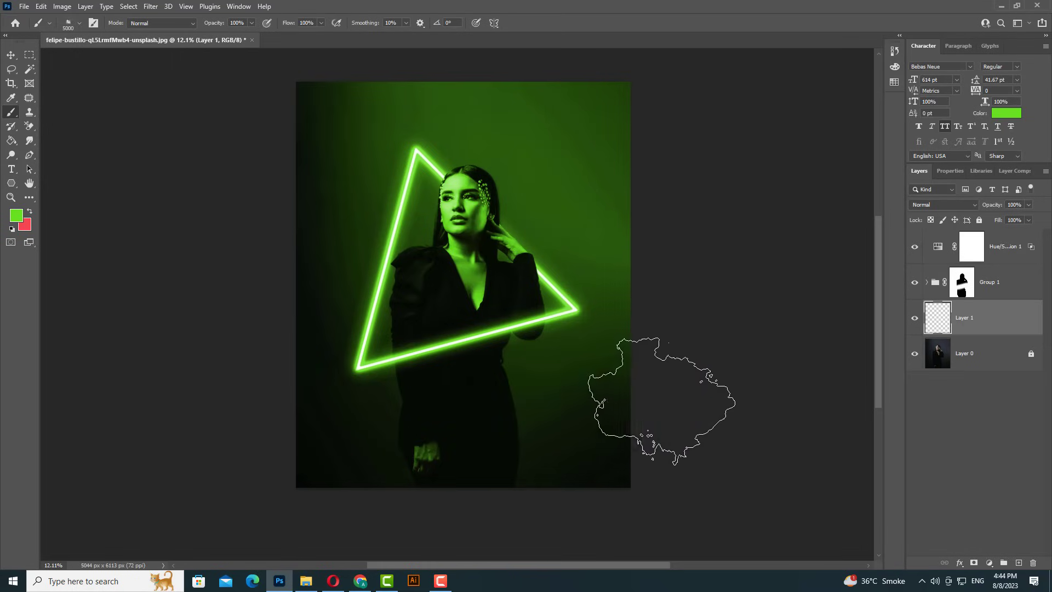
mouse_move(598, 345)
left_mouse_down()
mouse_move(601, 417)
mouse_move(524, 420)
mouse_move(508, 452)
left_mouse_up()
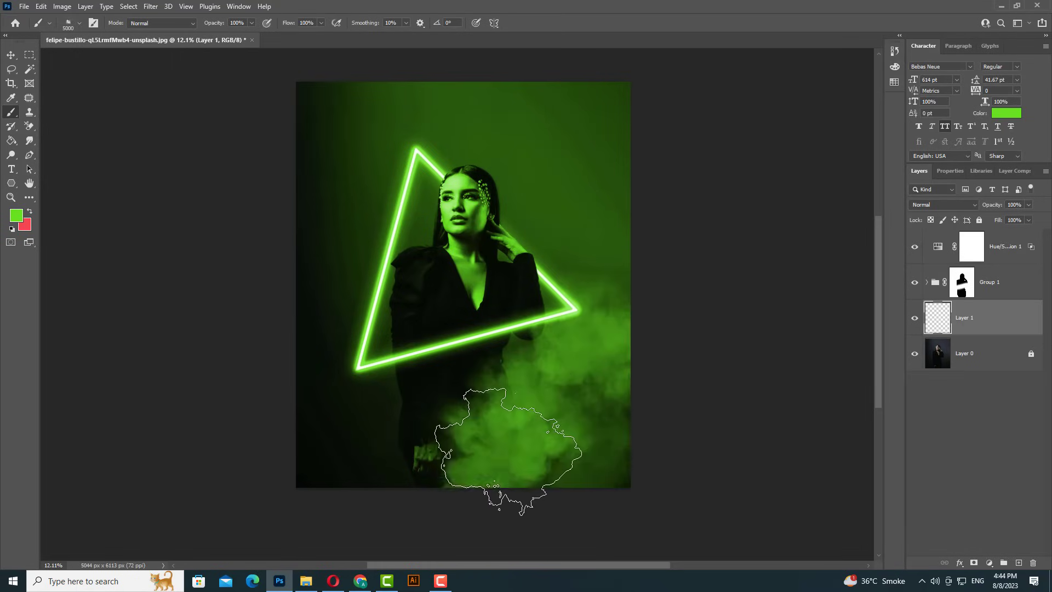
left_click(334, 425)
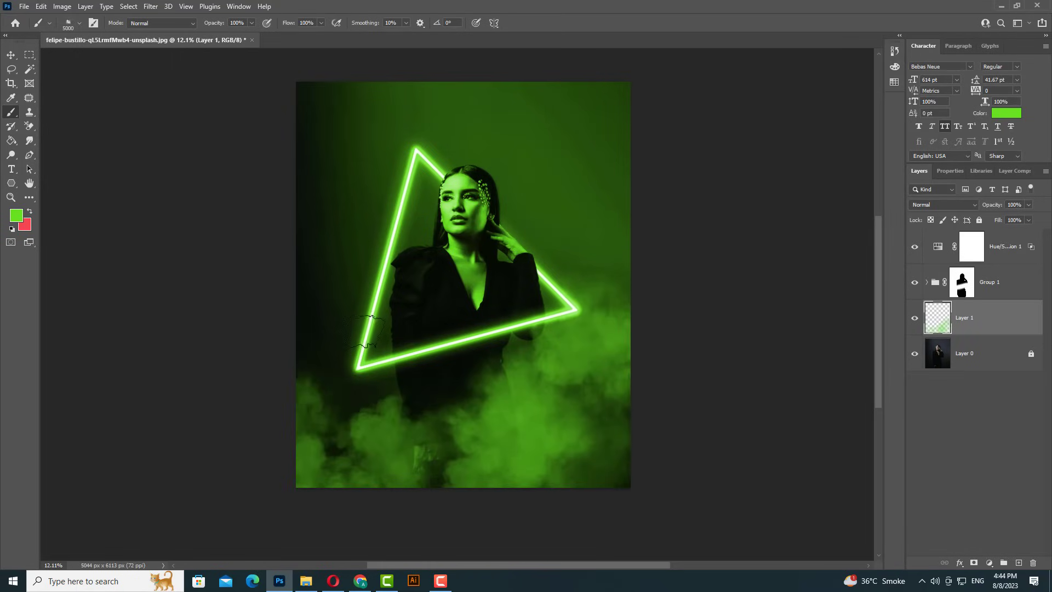
left_click_drag(349, 286, 329, 169)
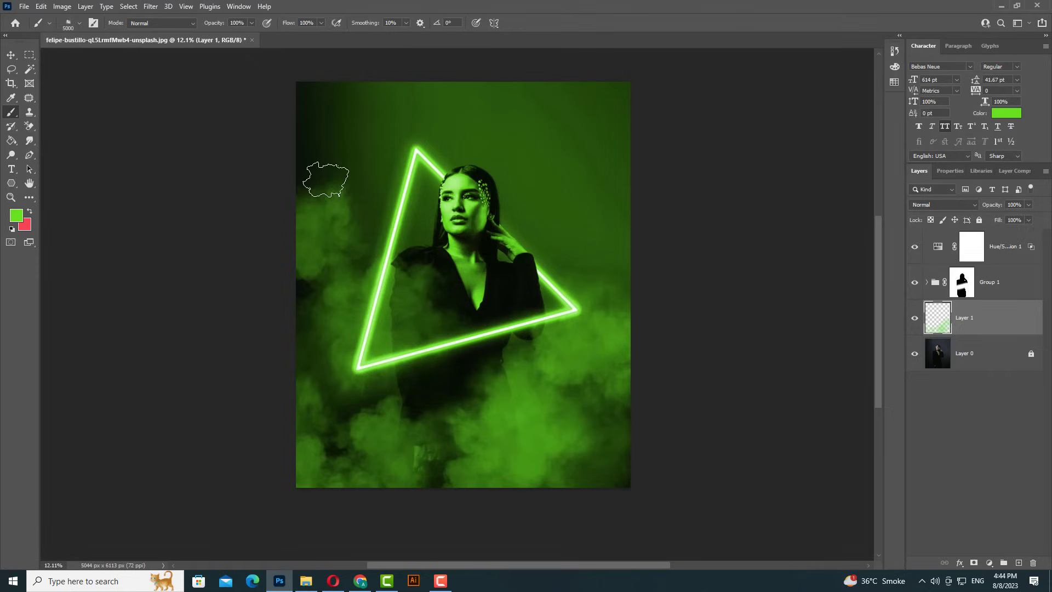
left_click(569, 129)
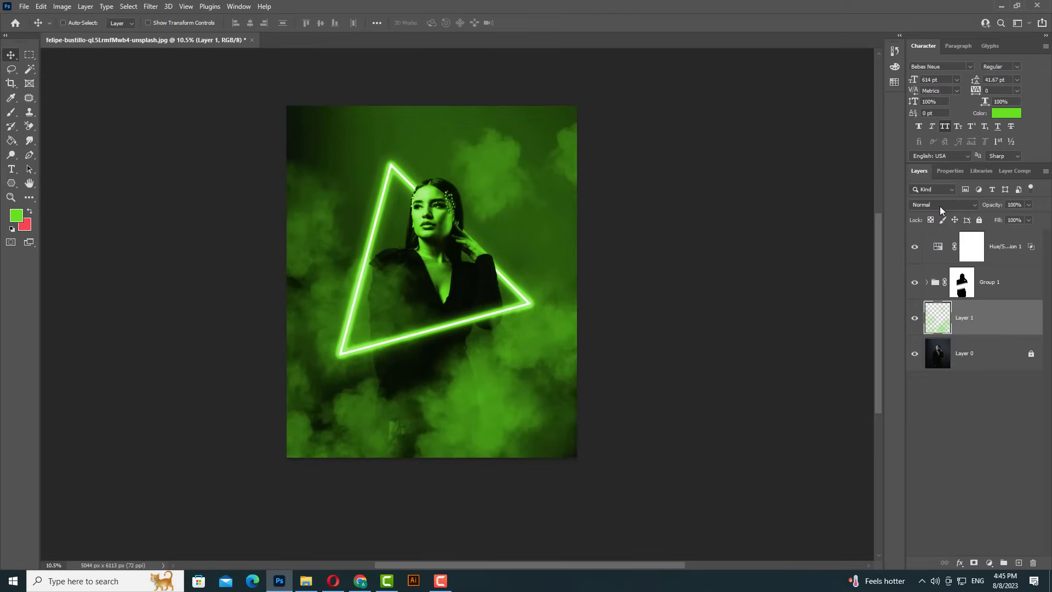
Step: Set Layer 1's blend mode to Color Dodge with 24% opacity and compare the image with and without the smoke
left_click(877, 215)
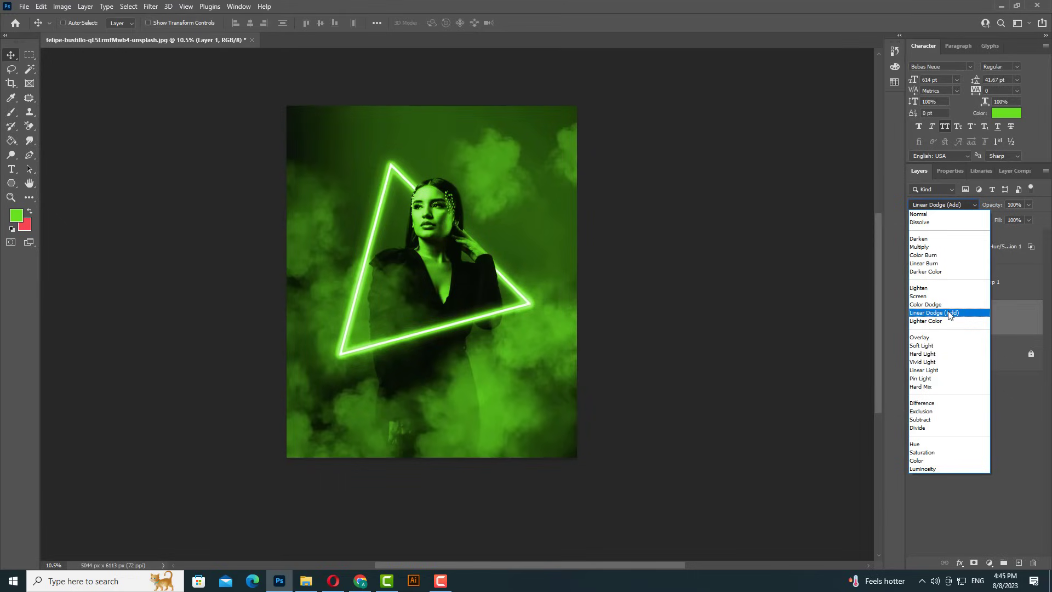
left_click(946, 305)
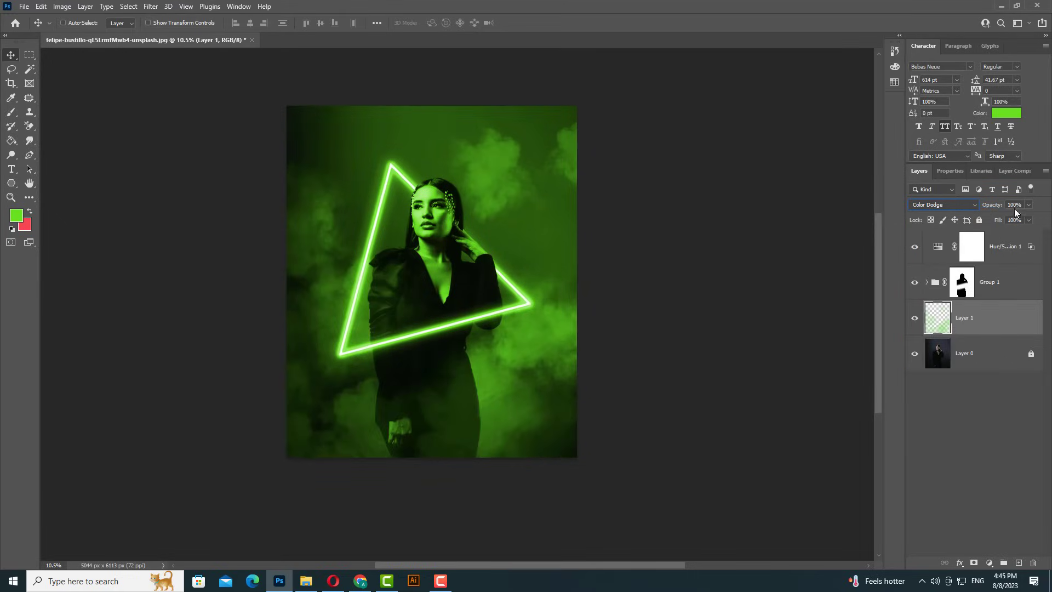
left_click(1028, 205)
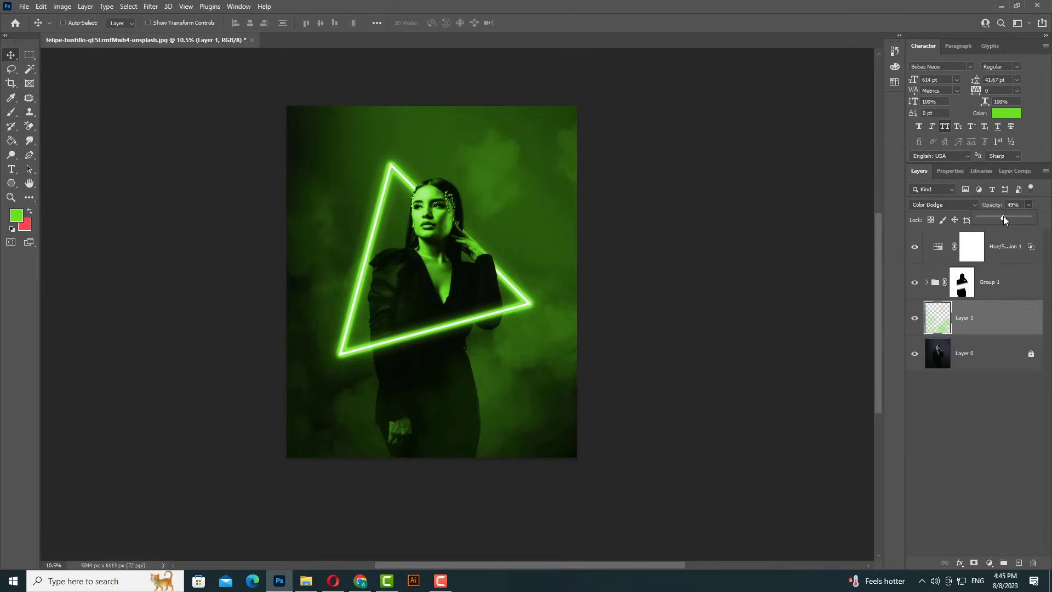
left_click_drag(997, 218, 995, 219)
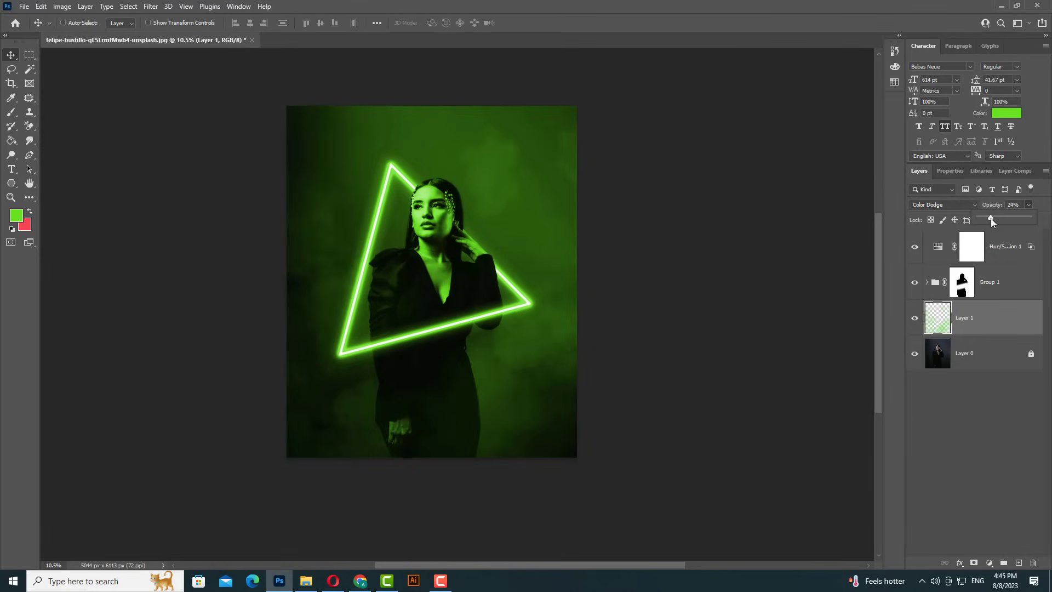
left_click(914, 319)
left_click(915, 319)
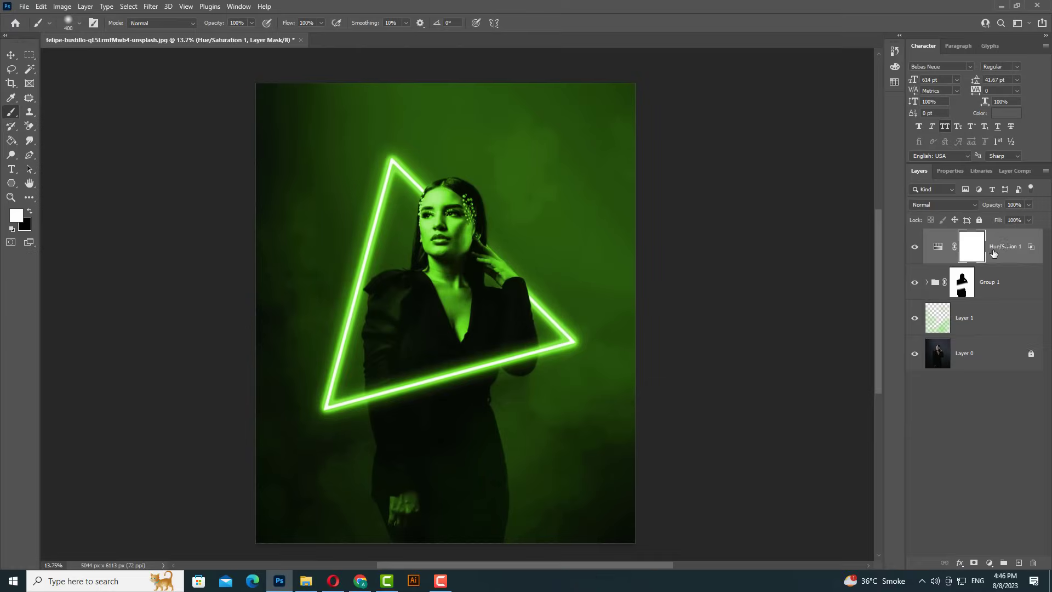
Step: Create a new layer above Hue/Saturation 1 and set the foreground colour to a medium green based on a sample of the background
left_click(1019, 563)
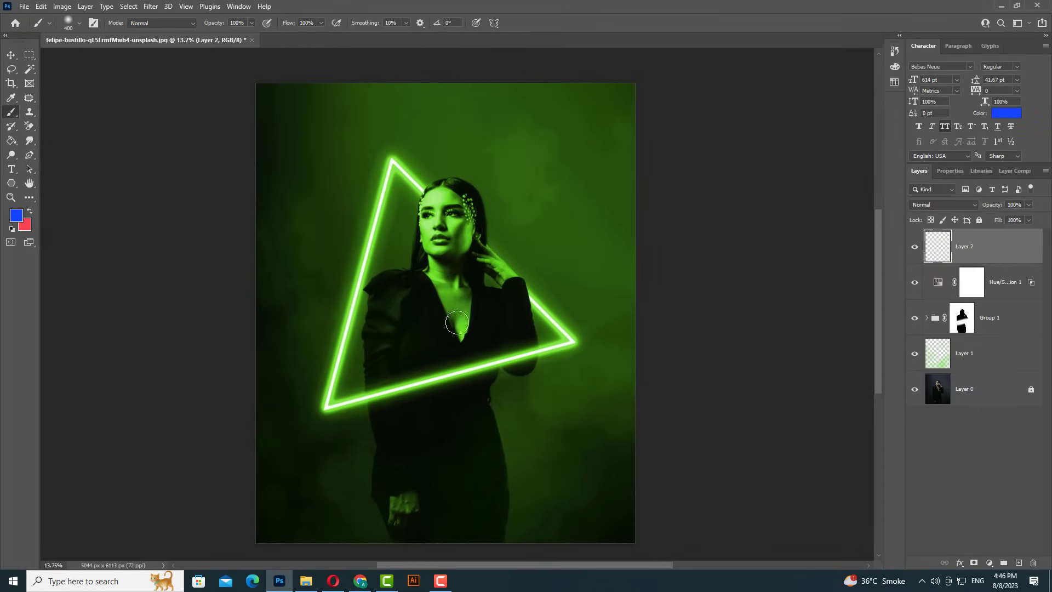
left_click(16, 217)
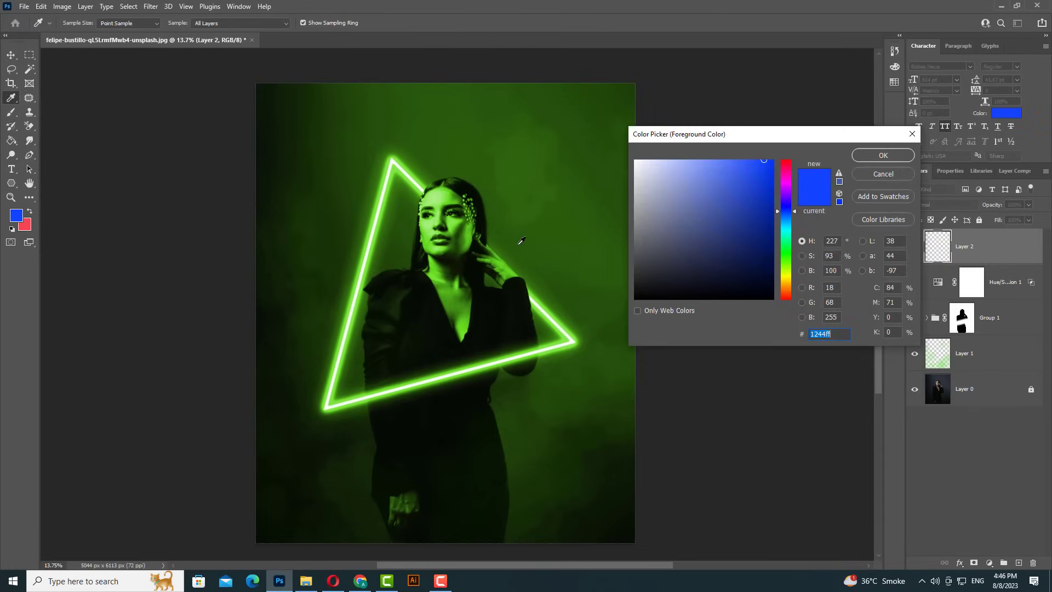
left_click(501, 242)
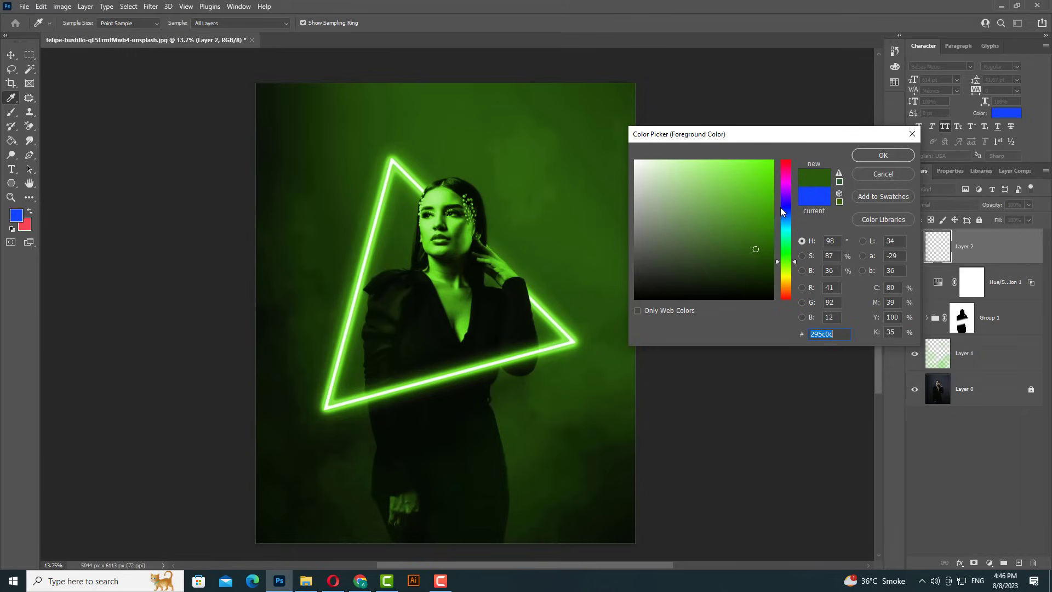
left_click(764, 186)
left_click_drag(766, 186, 772, 203)
left_click(883, 156)
key("b")
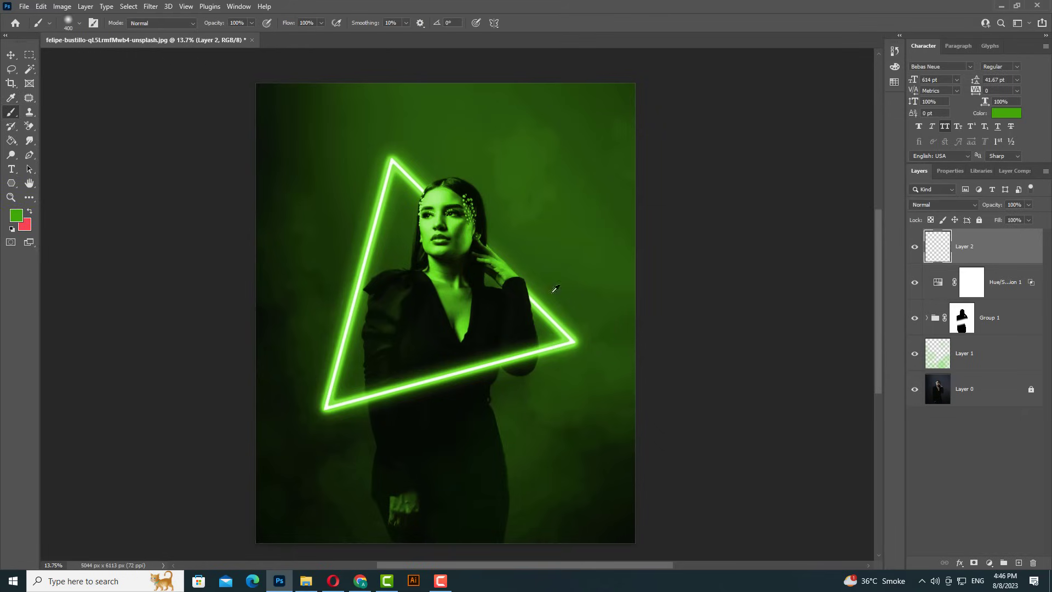
Step: Dab soft green glows on Layer 2 with a 300 px brush where the neon triangle meets the raised sleeve and the hair
scroll(556, 288, "up", 3)
scroll(595, 337, "up", 1)
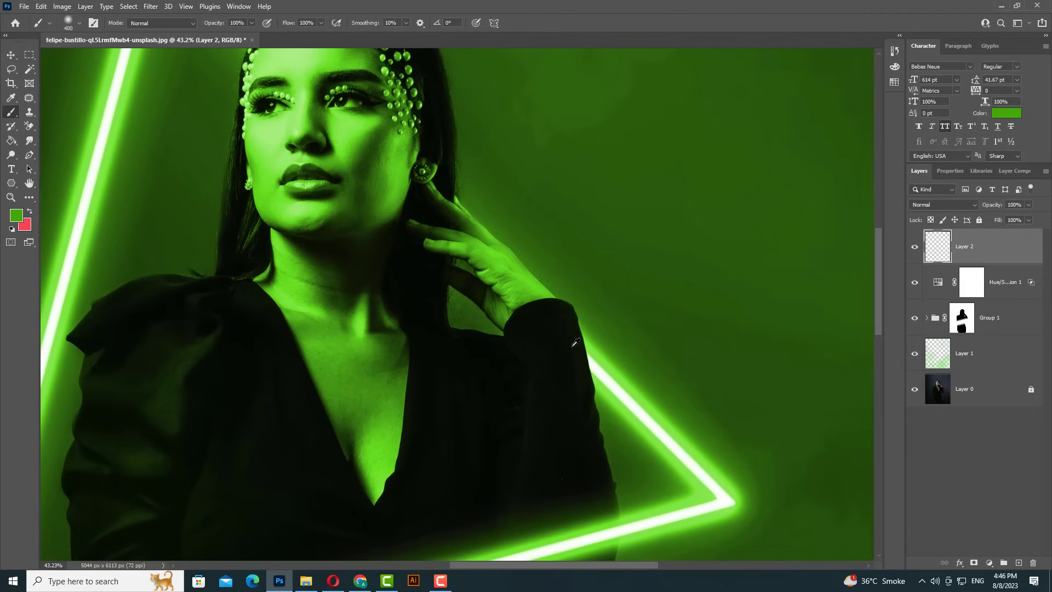
key("bracketleft")
key("bracketleft")
left_click(583, 356)
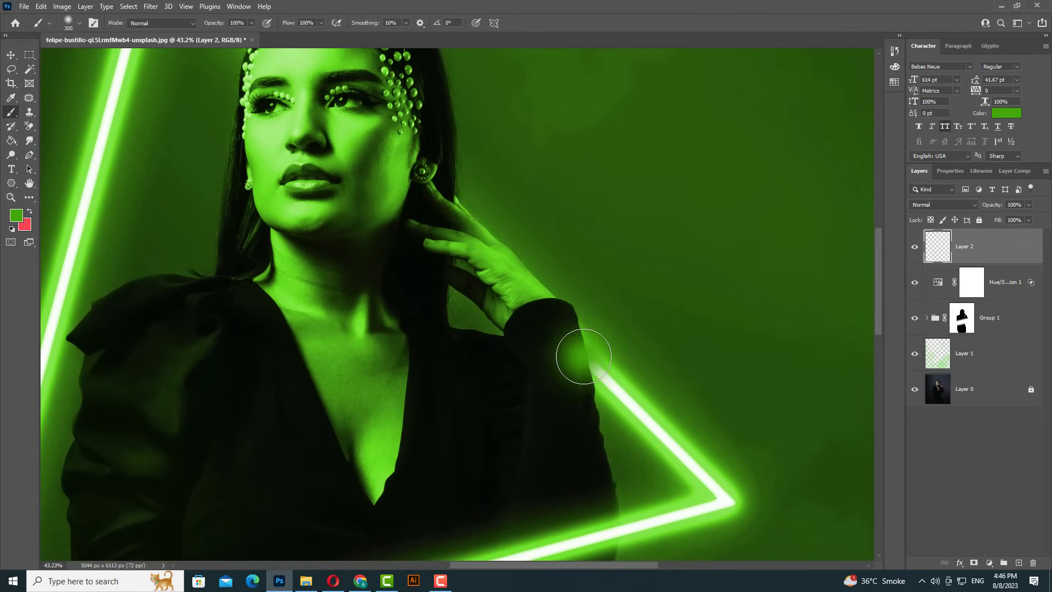
scroll(576, 362, "down", 5)
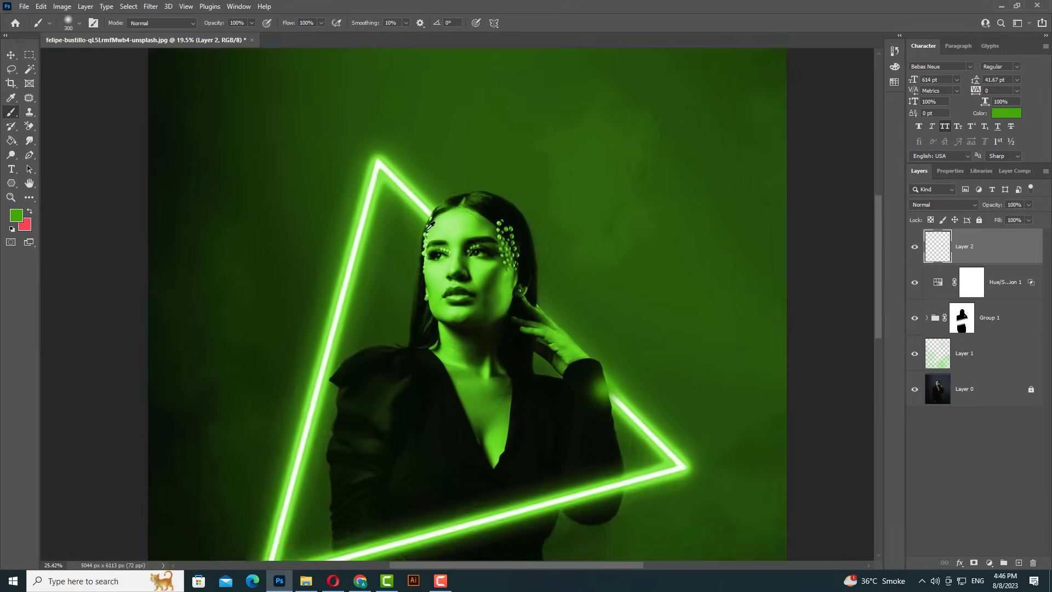
scroll(433, 227, "up", 4)
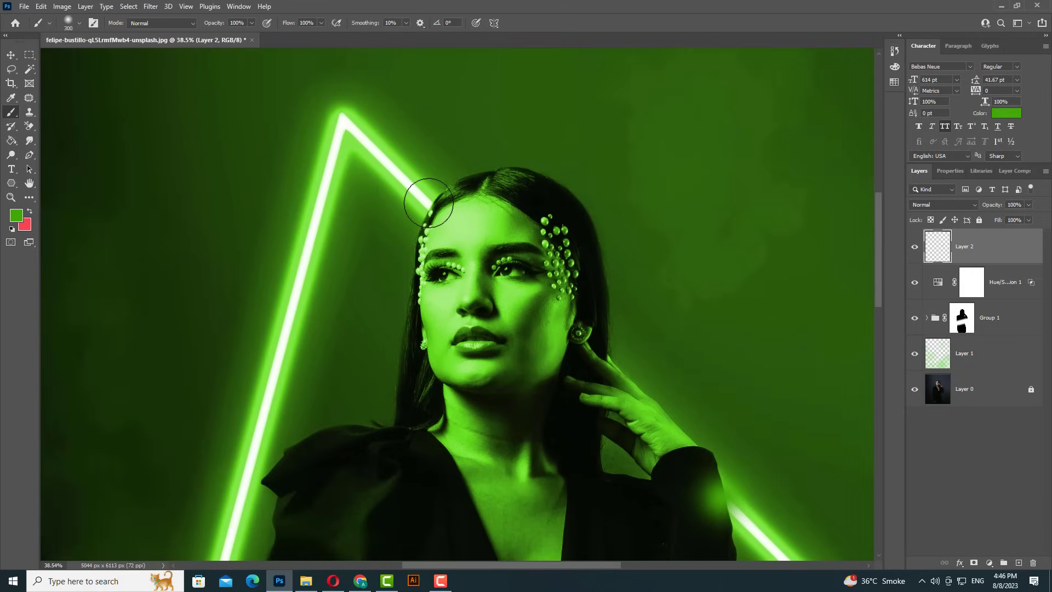
scroll(433, 208, "down", 4)
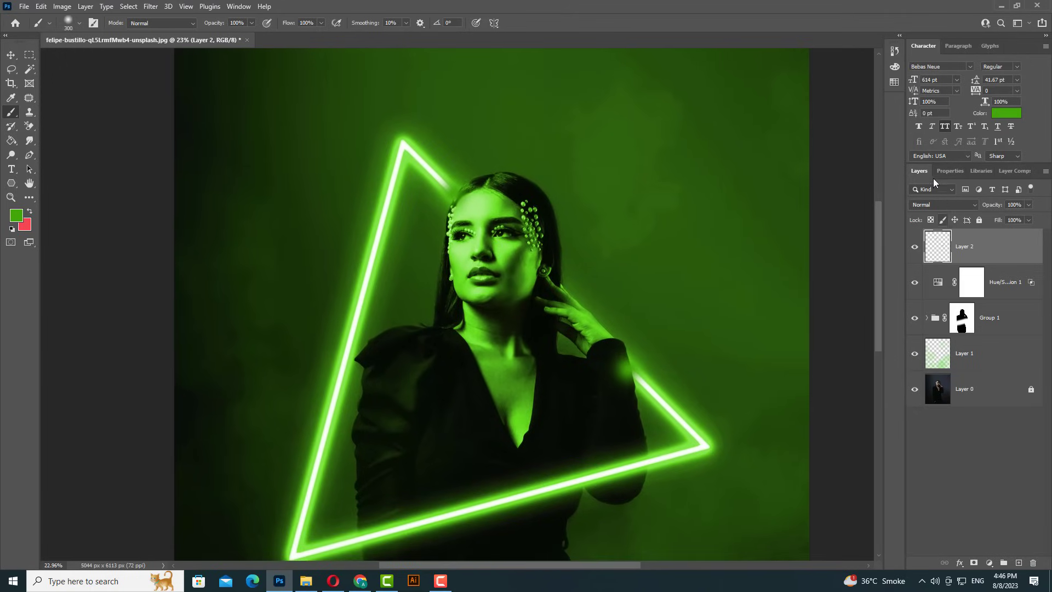
Step: Set Layer 2's blend mode to Screen and its opacity to 27%
left_click(932, 206)
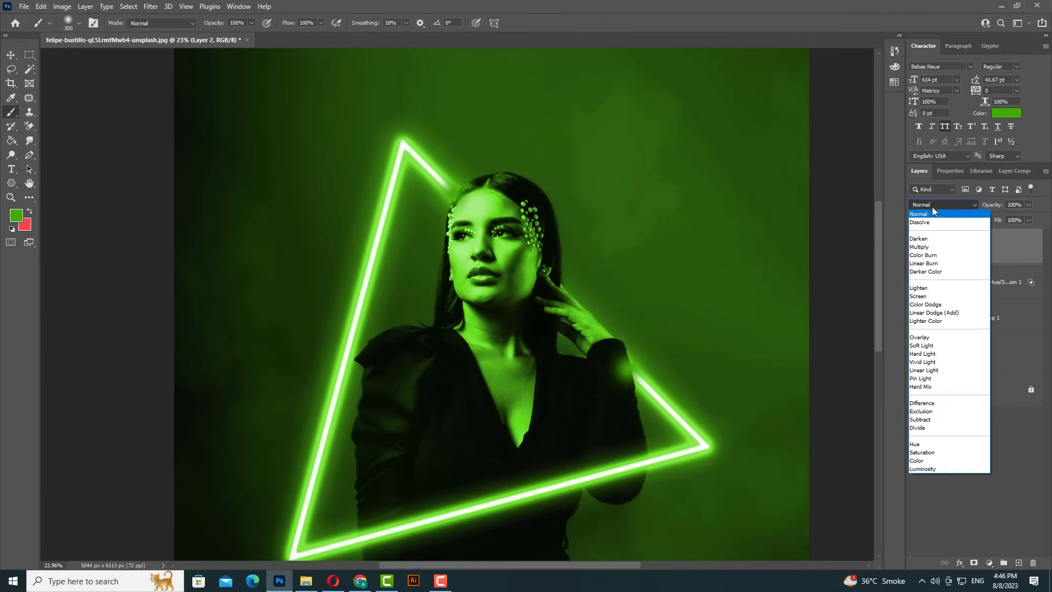
left_click(929, 297)
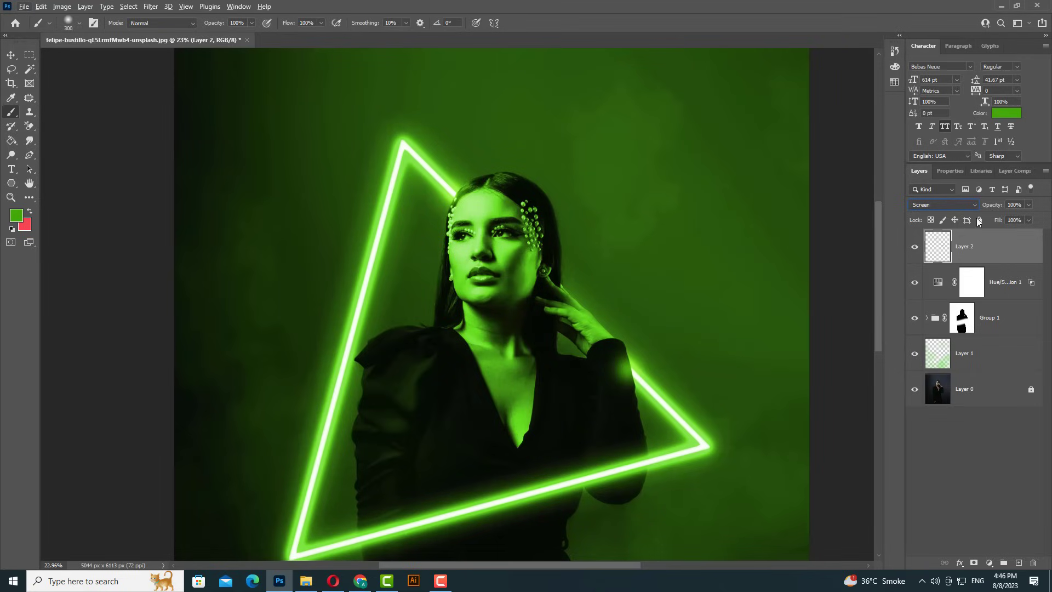
left_click_drag(1028, 208, 986, 220)
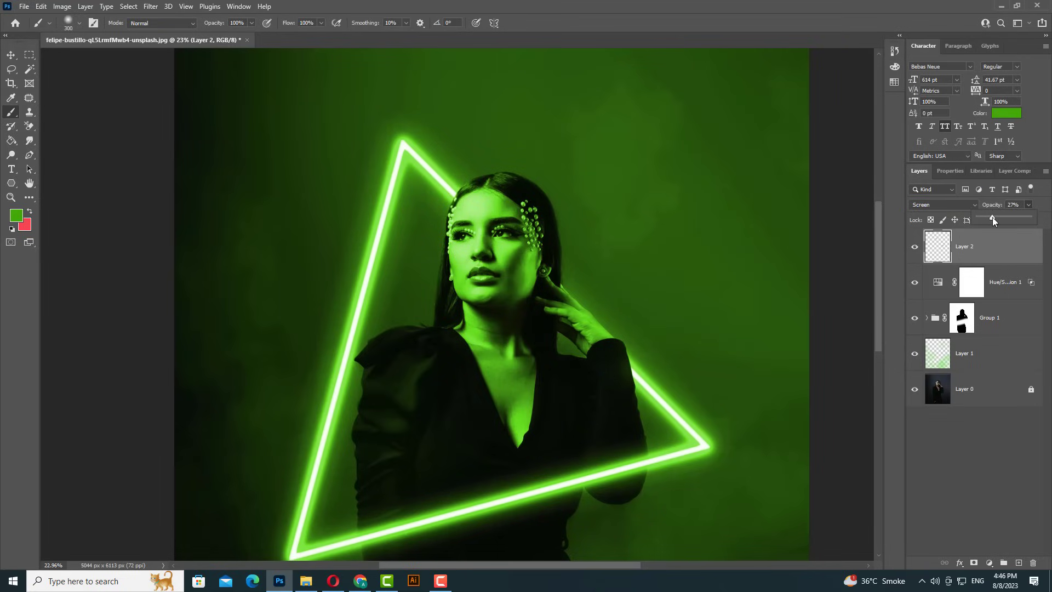
key("v")
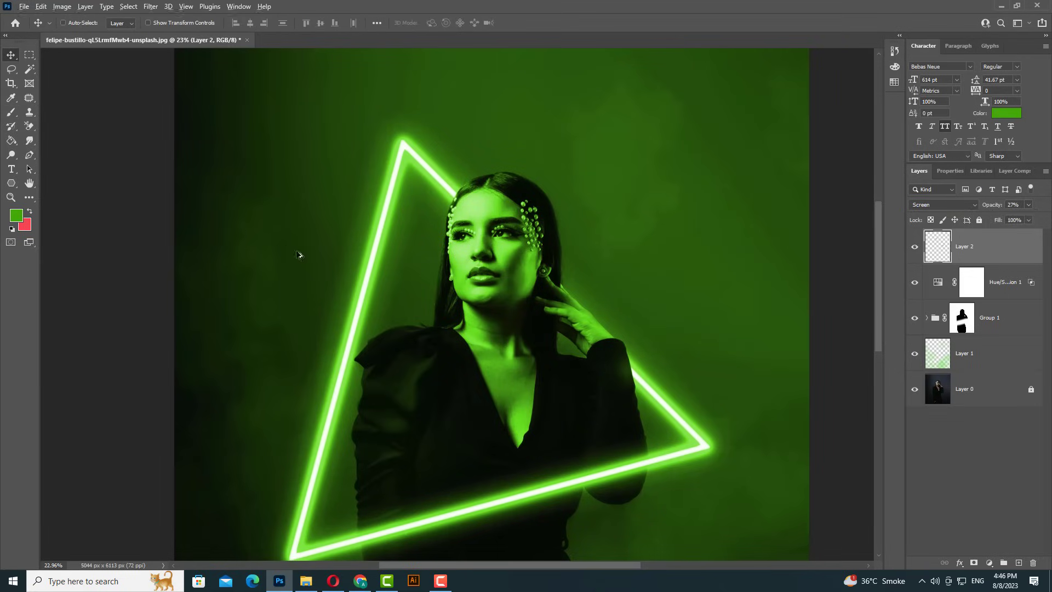
Step: Group all layers above Layer 0 and toggle the group's visibility to compare the original portrait with the neon effect
scroll(389, 170, "down", 3)
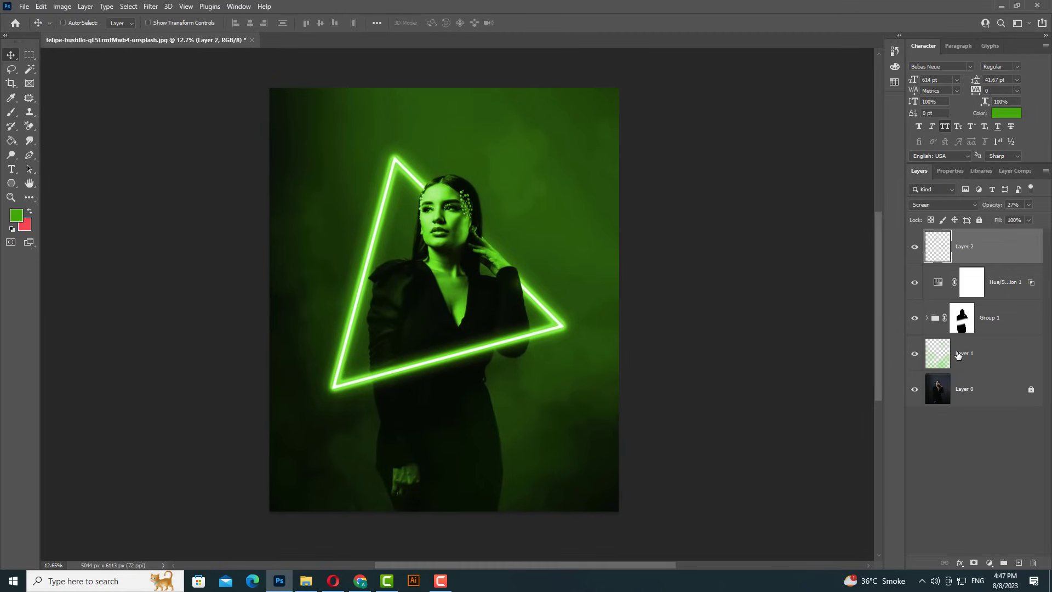
left_click(972, 357, "shift")
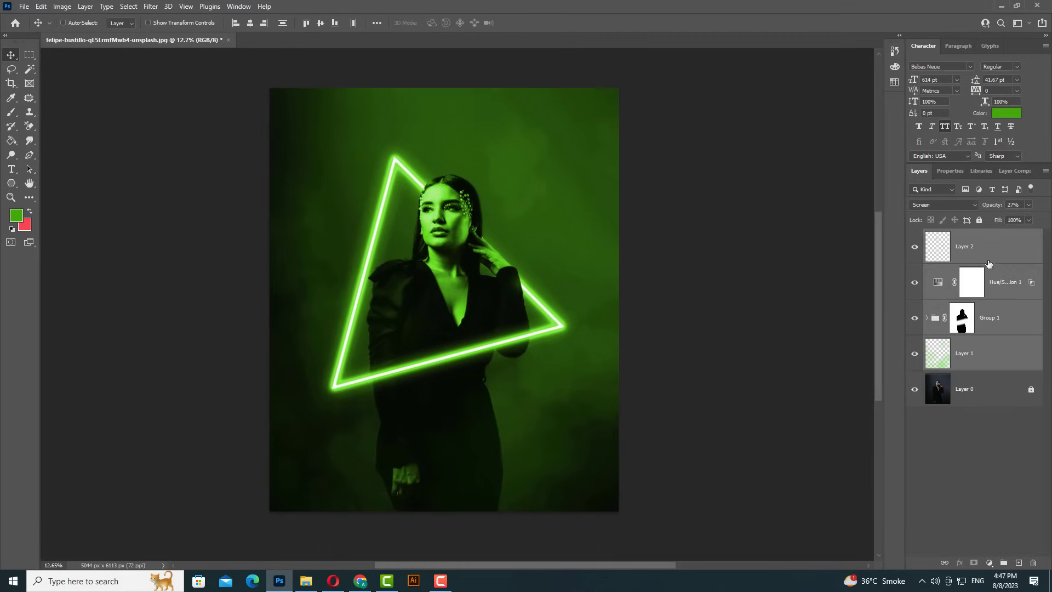
left_click_drag(990, 262, 993, 455)
left_click(1004, 565)
left_click(915, 236)
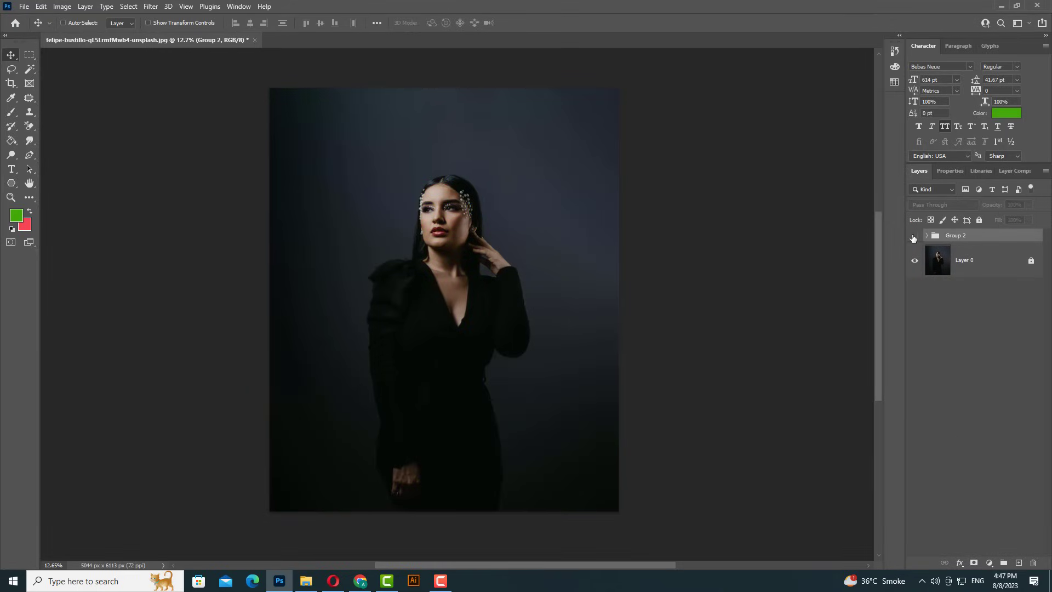
left_click(914, 236)
scroll(484, 225, "down", 1)
scroll(483, 225, "up", 2)
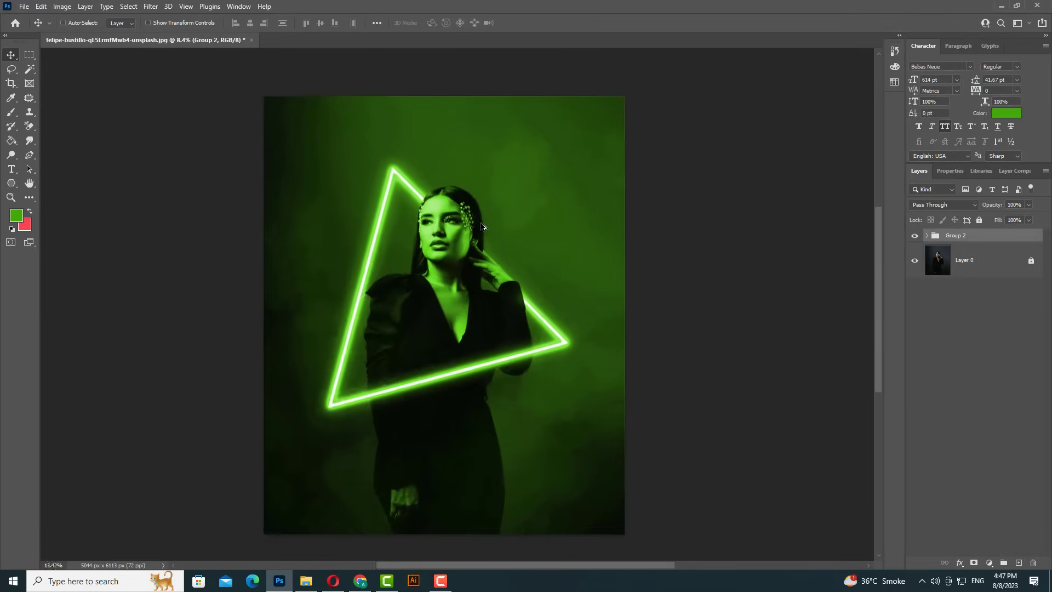